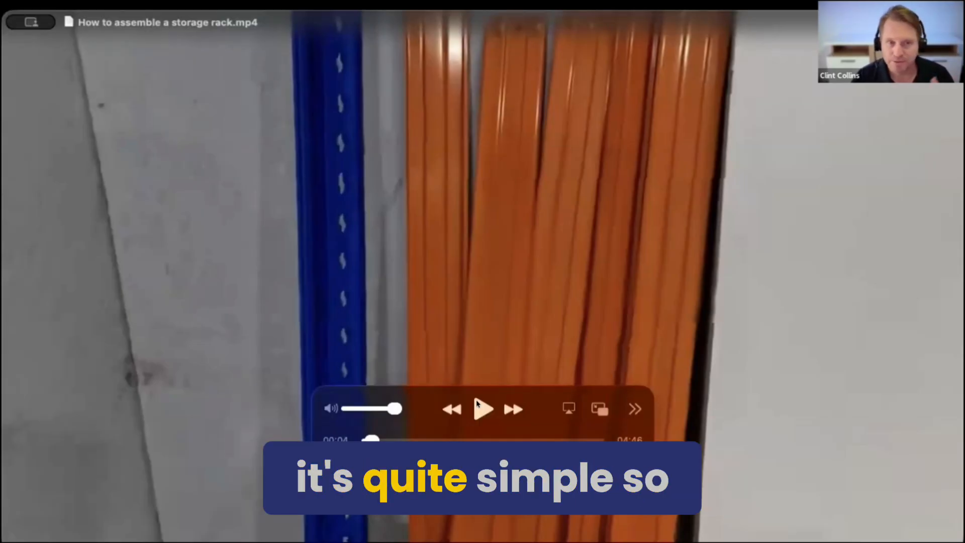
# Step: Play part of the source video "How to assemble a storage rack.mp4" to see the recorded assembly process
pyautogui.click(478, 406)
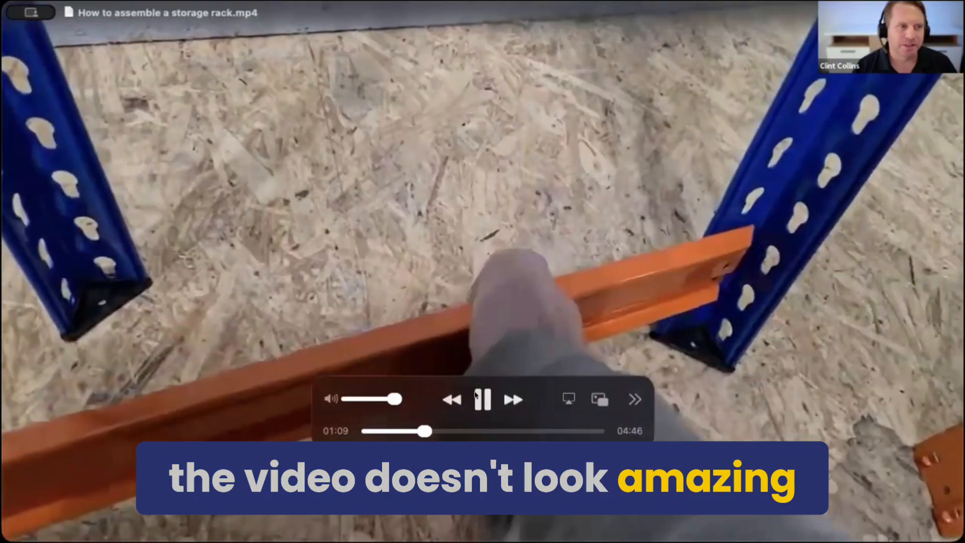
pyautogui.click(475, 395)
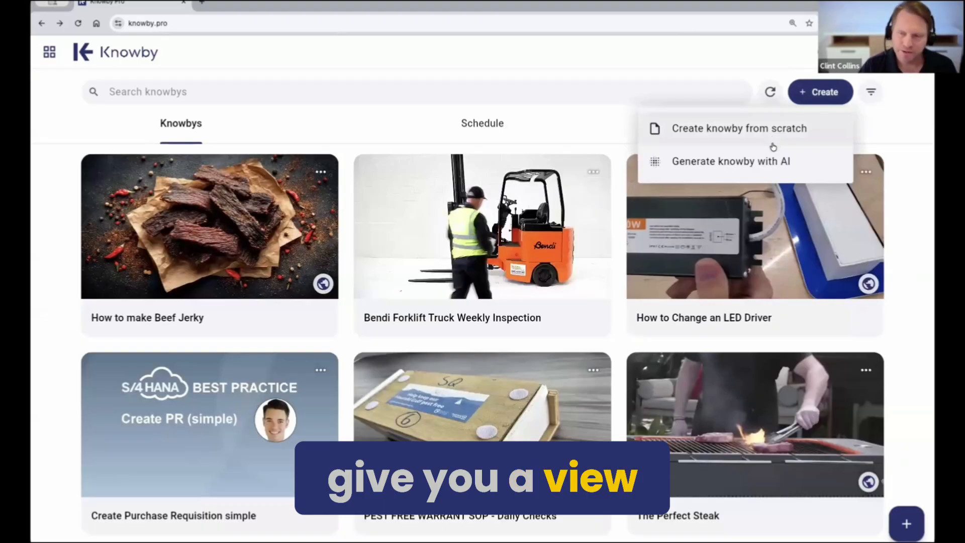
# Step: Generate a new knowby with AI by uploading the storage rack assembly video
pyautogui.click(772, 162)
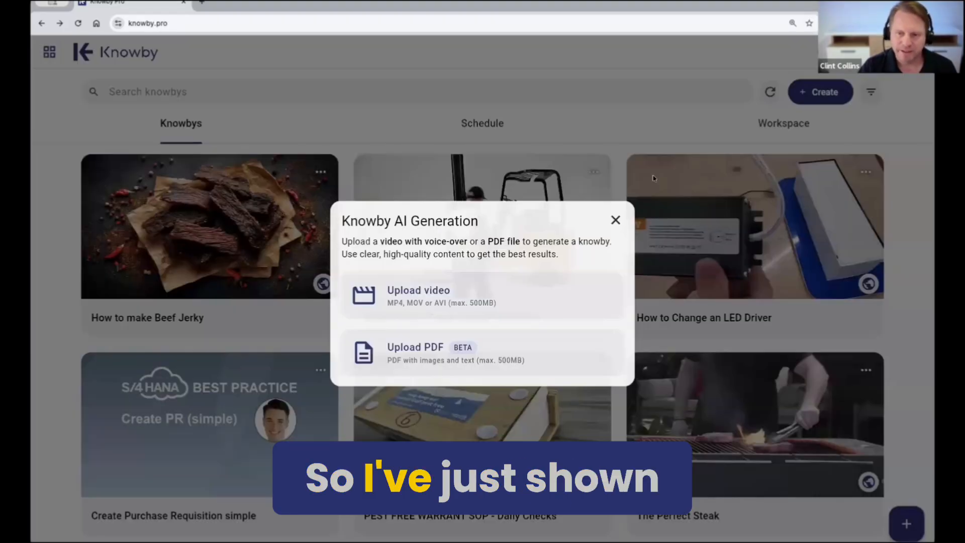
pyautogui.click(480, 289)
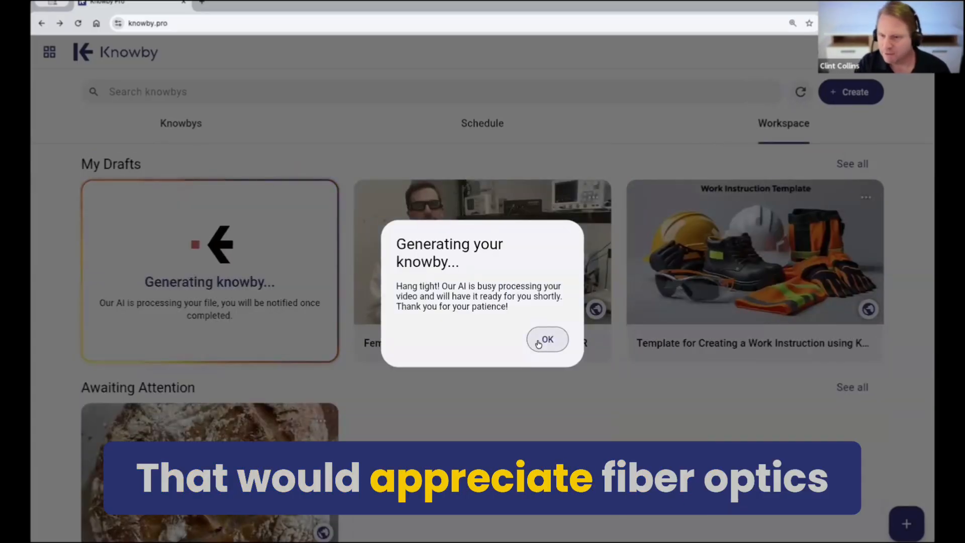
pyautogui.click(544, 341)
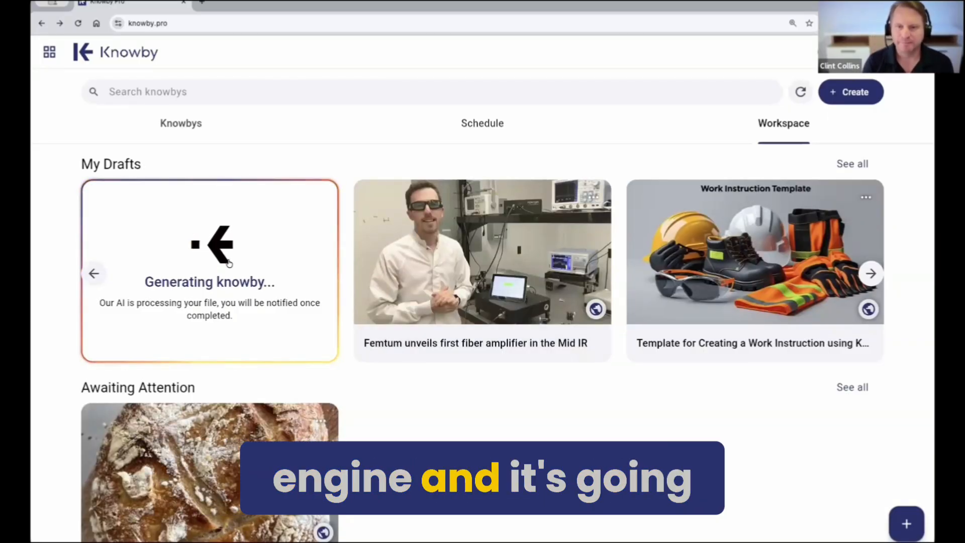
# Step: Open the generated storage rack draft and review its first four steps and the full step list
pyautogui.click(233, 240)
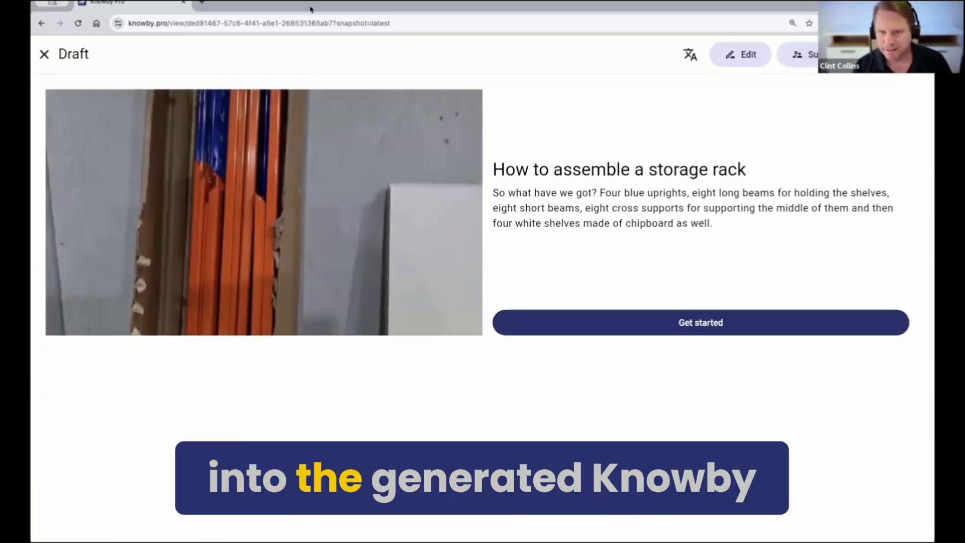
pyautogui.click(589, 323)
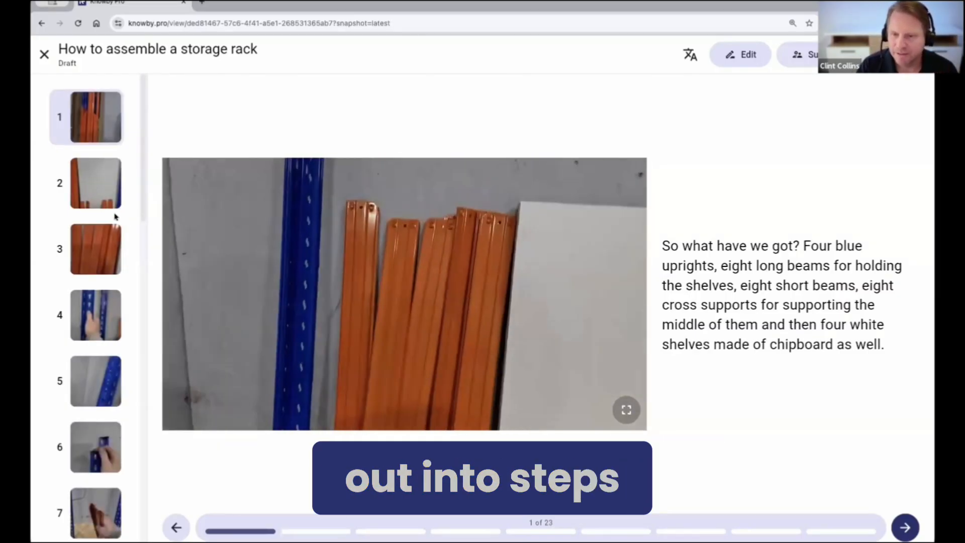
pyautogui.click(89, 183)
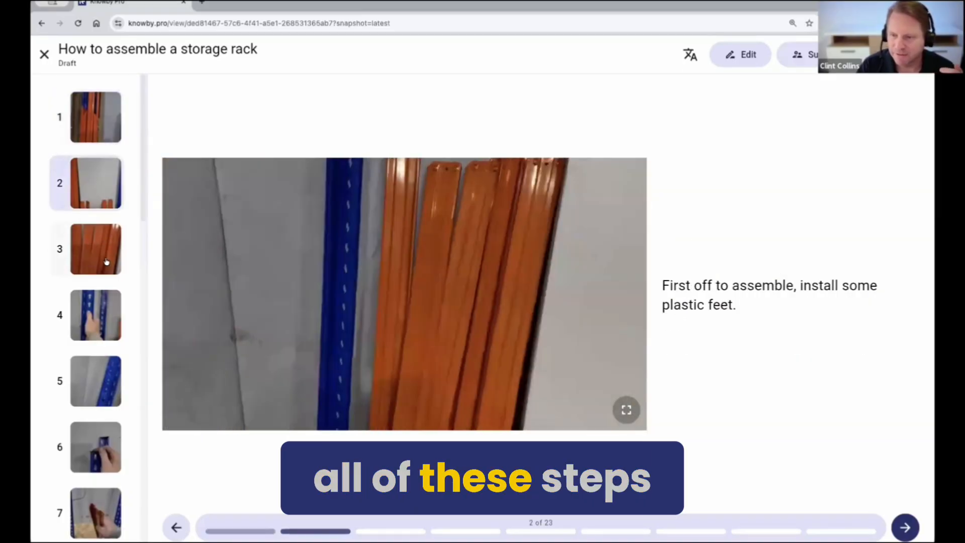
pyautogui.click(104, 262)
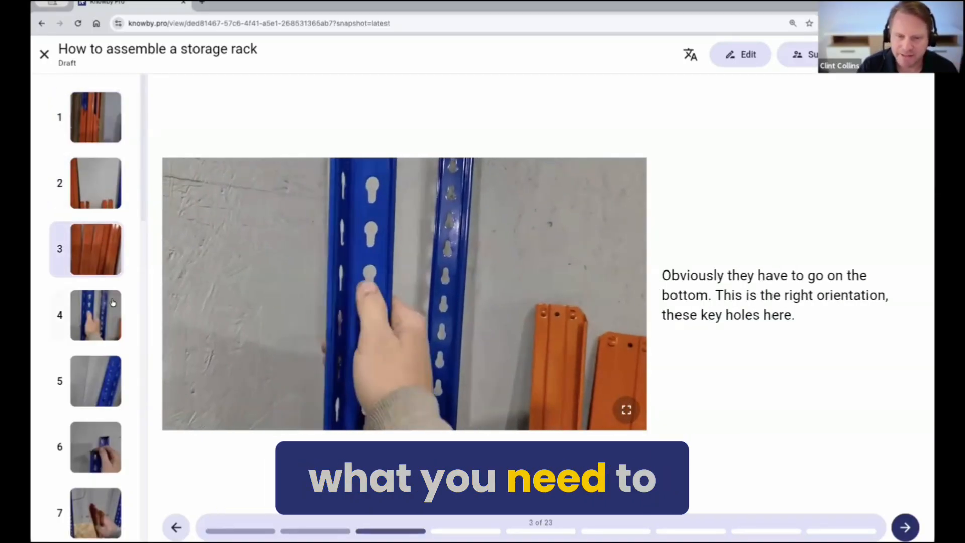
pyautogui.click(112, 302)
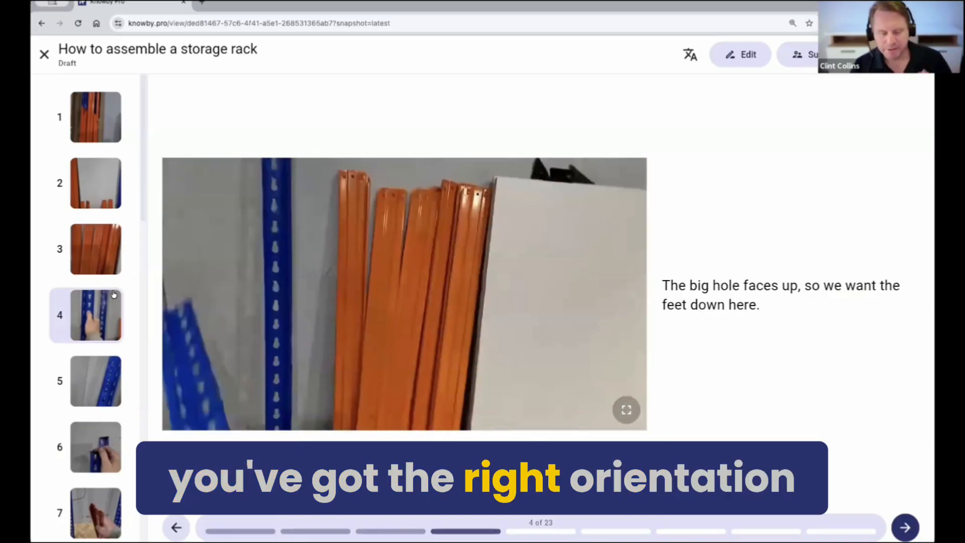
pyautogui.scroll(-15, 88, 305)
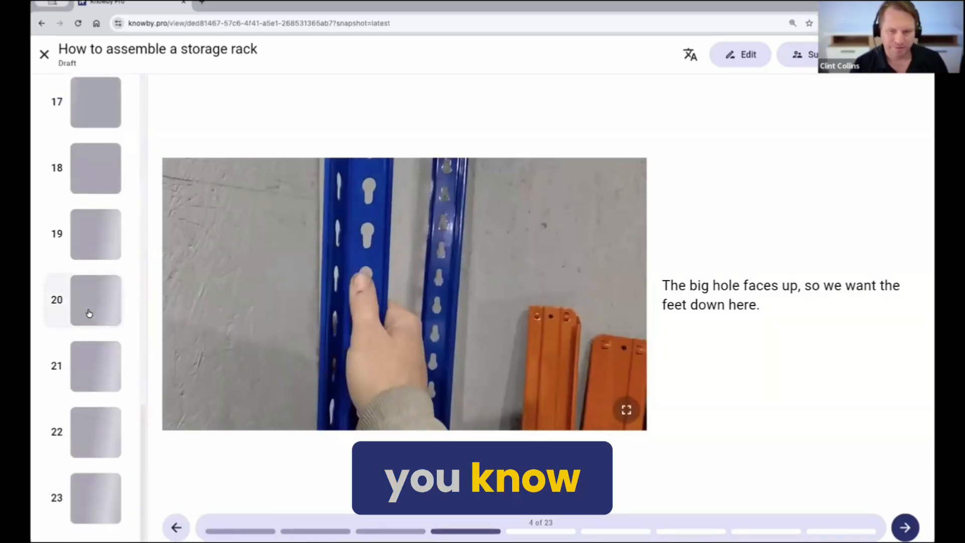
pyautogui.scroll(15, 89, 315)
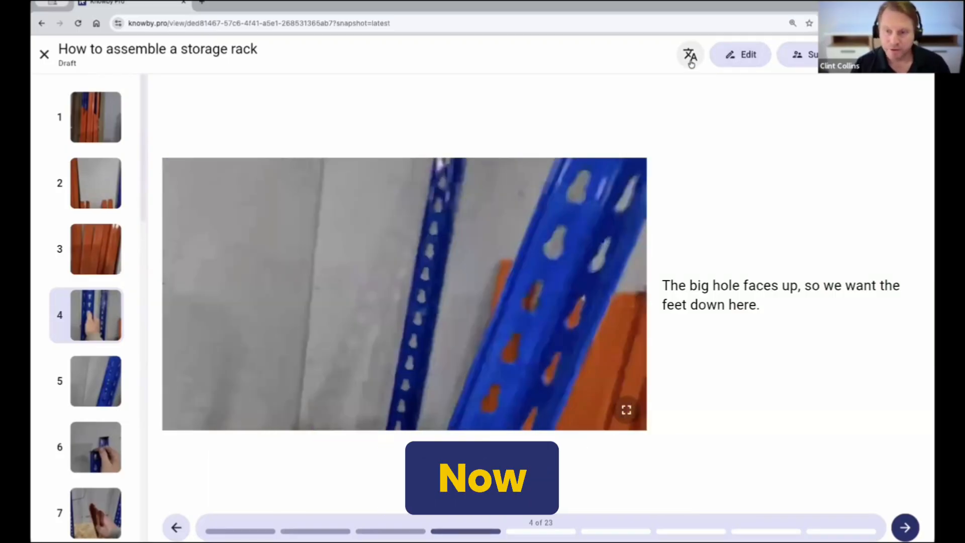
# Step: Auto-translate the storage rack knowby into Hindi
pyautogui.click(691, 58)
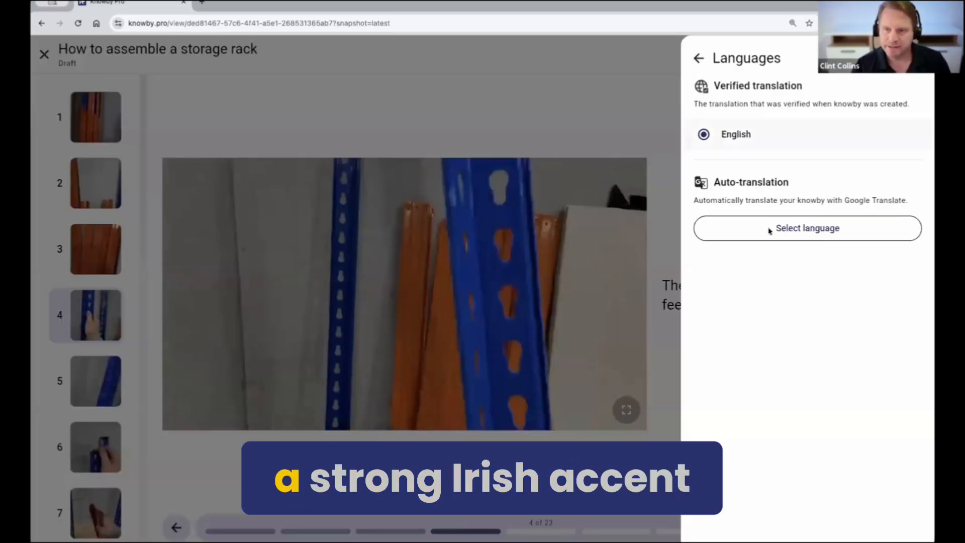
pyautogui.click(774, 228)
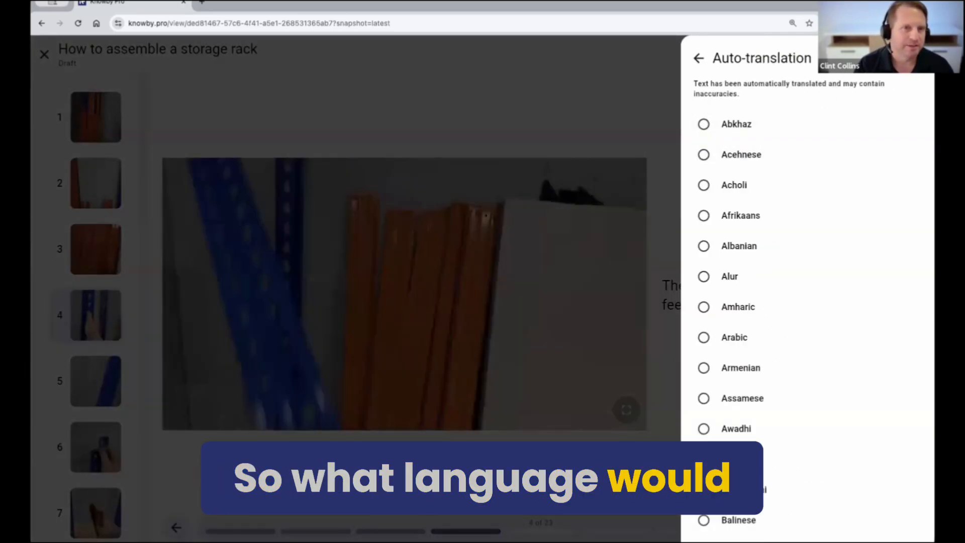
pyautogui.click(916, 57)
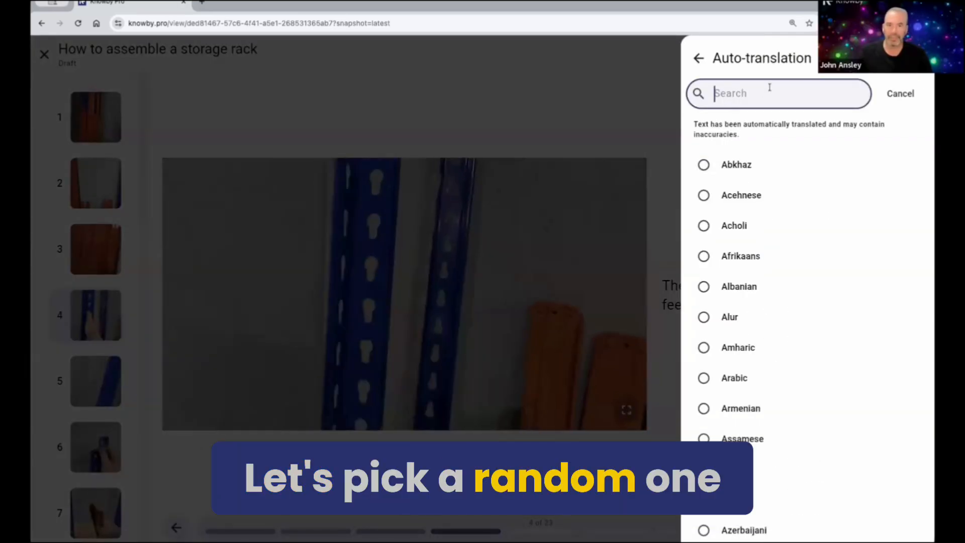
pyautogui.write('hind')
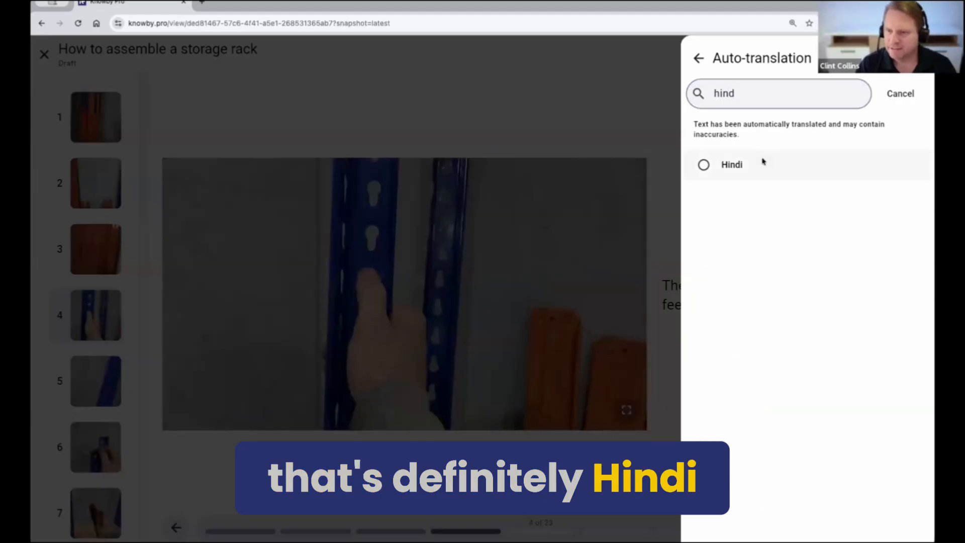
pyautogui.click(763, 162)
pyautogui.click(535, 345)
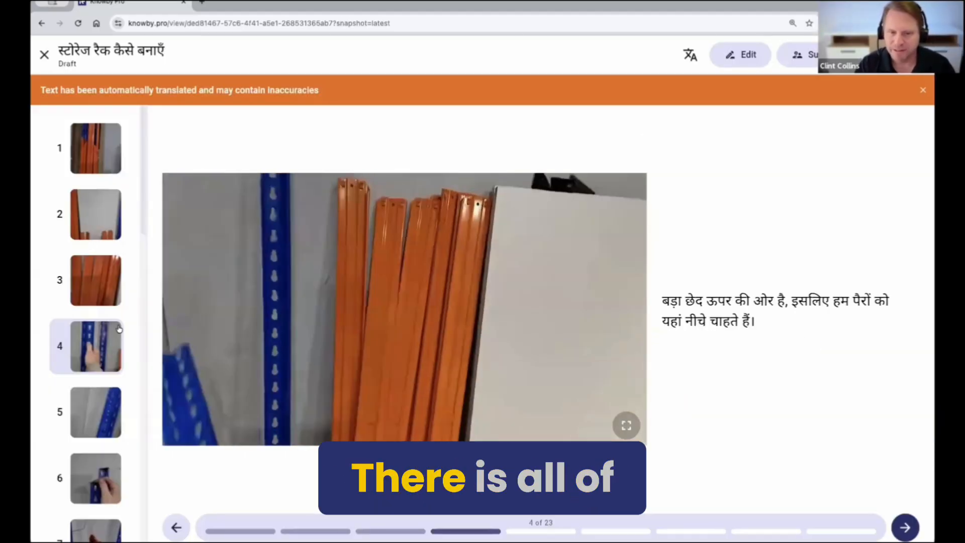
# Step: View steps 5 and 6 in the translated version and switch the knowby back to verified English
pyautogui.click(81, 410)
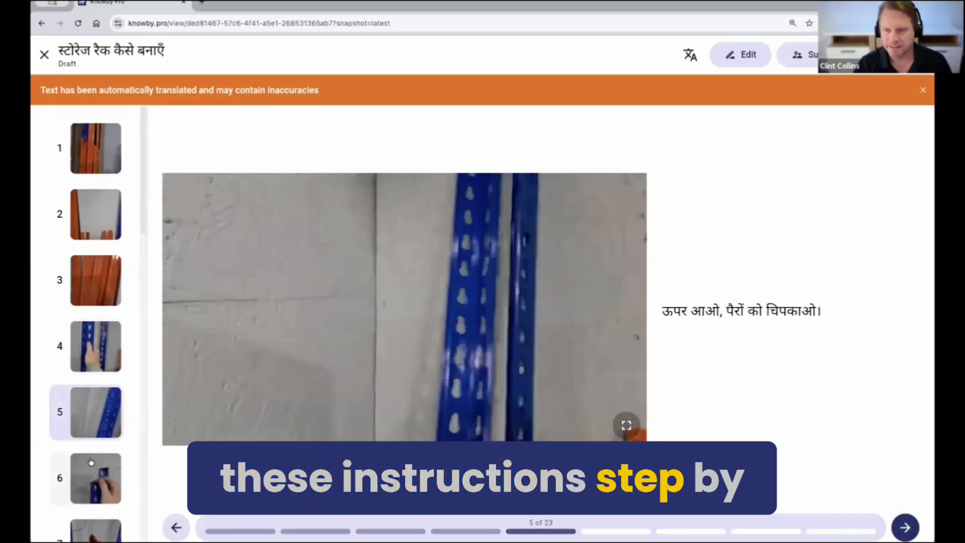
pyautogui.click(90, 470)
pyautogui.click(689, 54)
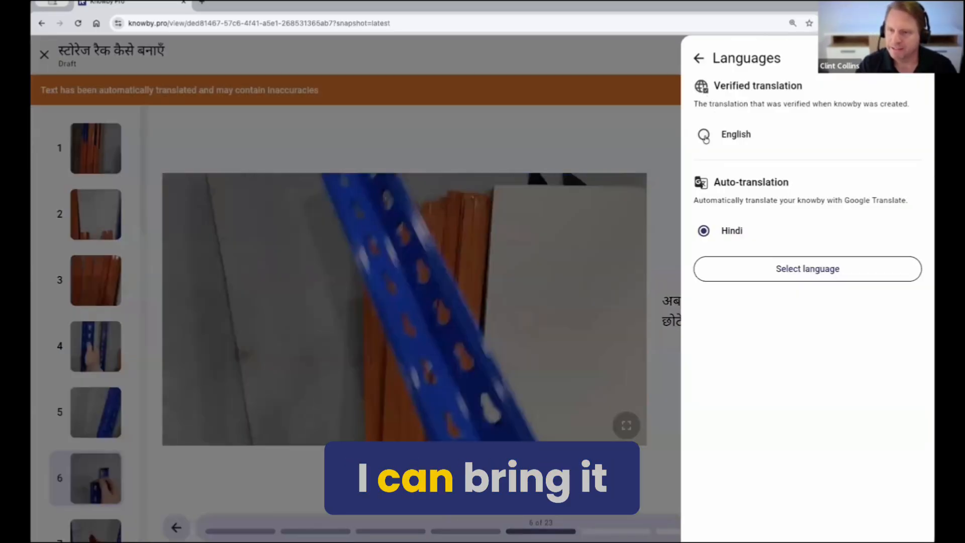
pyautogui.click(704, 134)
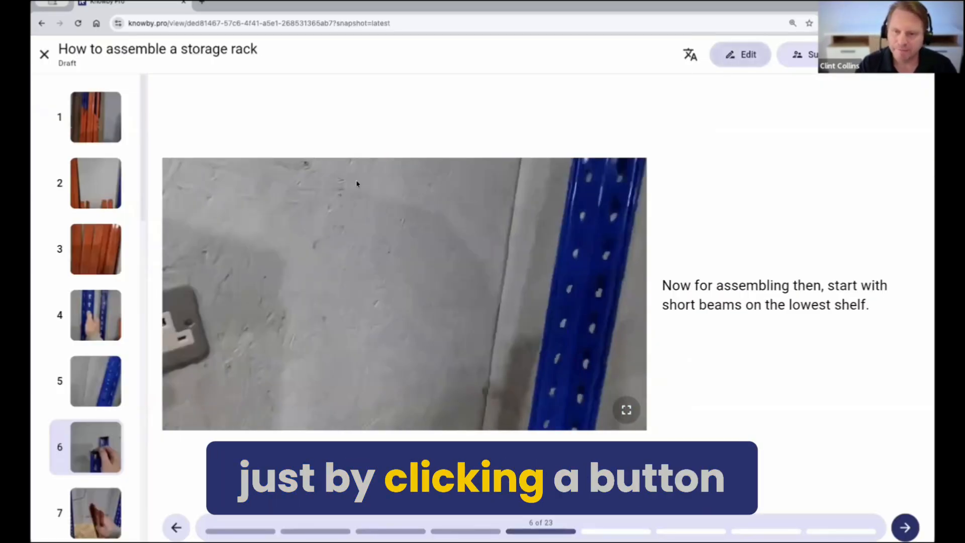
# Step: Open the draft for editing and set its cover image to the AI-generated shot of the assembled blue and orange rack frame
pyautogui.click(103, 116)
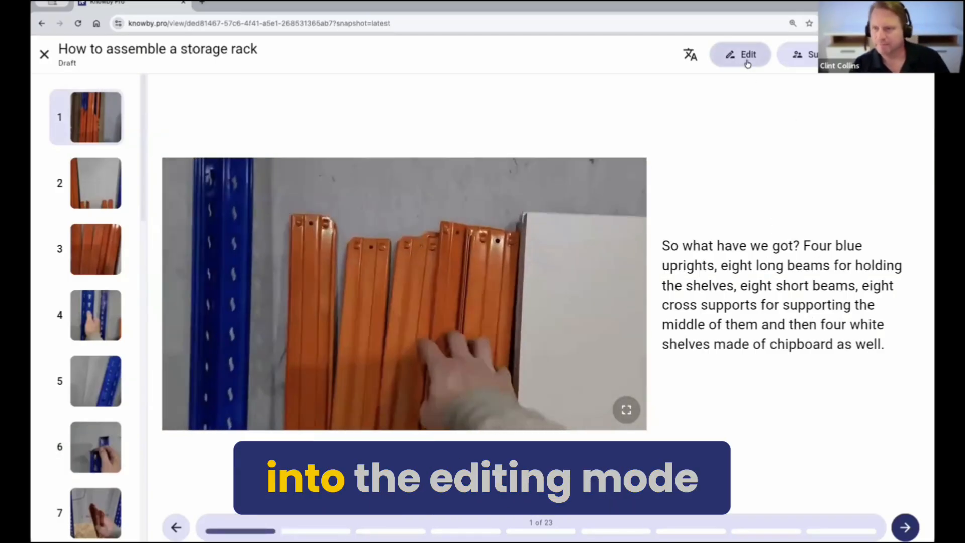
pyautogui.click(747, 61)
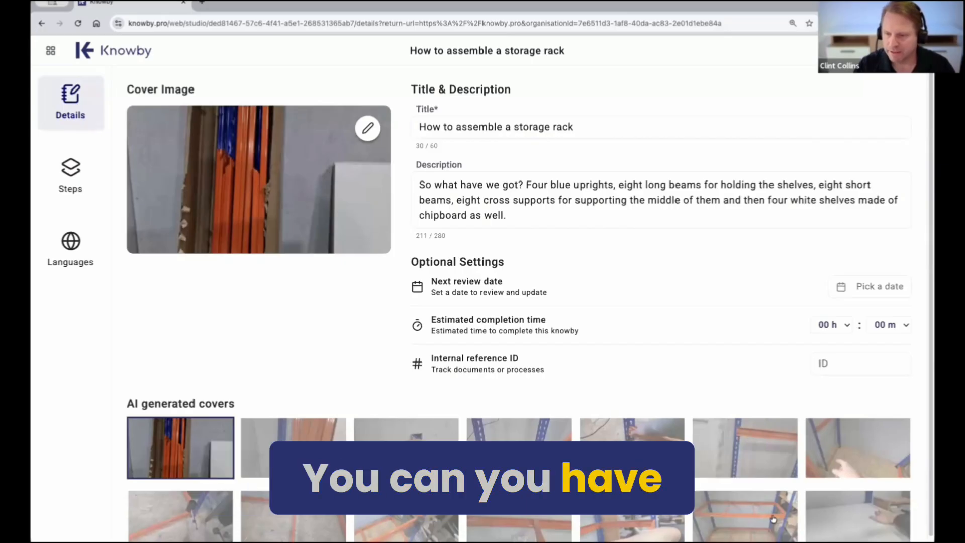
pyautogui.scroll(-1, 774, 520)
pyautogui.click(744, 510)
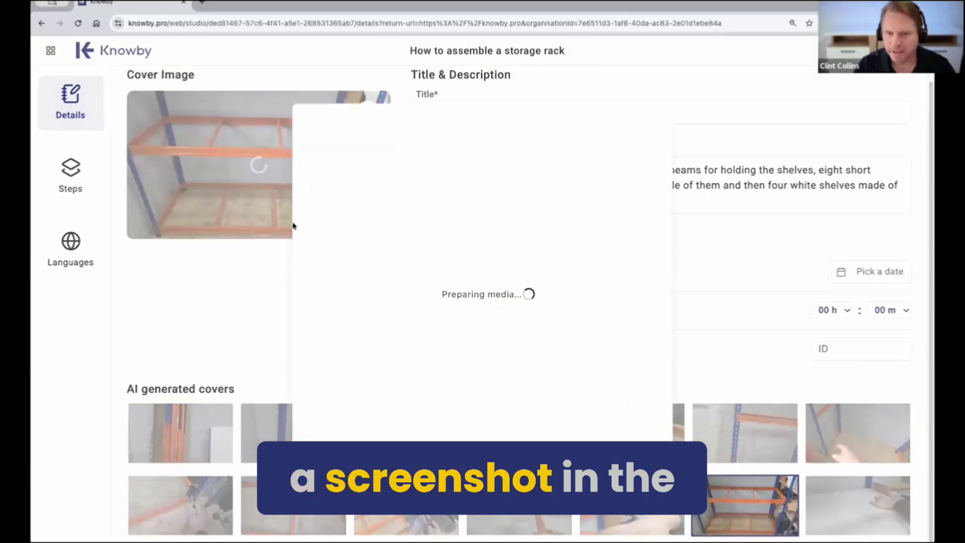
pyautogui.click(642, 127)
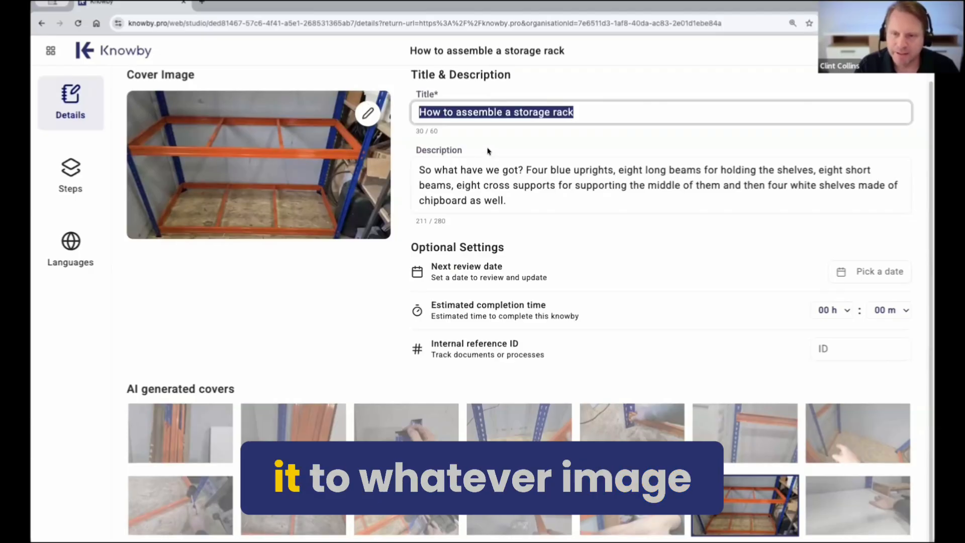
# Step: Set the knowby's estimated completion time to 15 minutes
pyautogui.moveTo(511, 200); pyautogui.dragTo(405, 162)
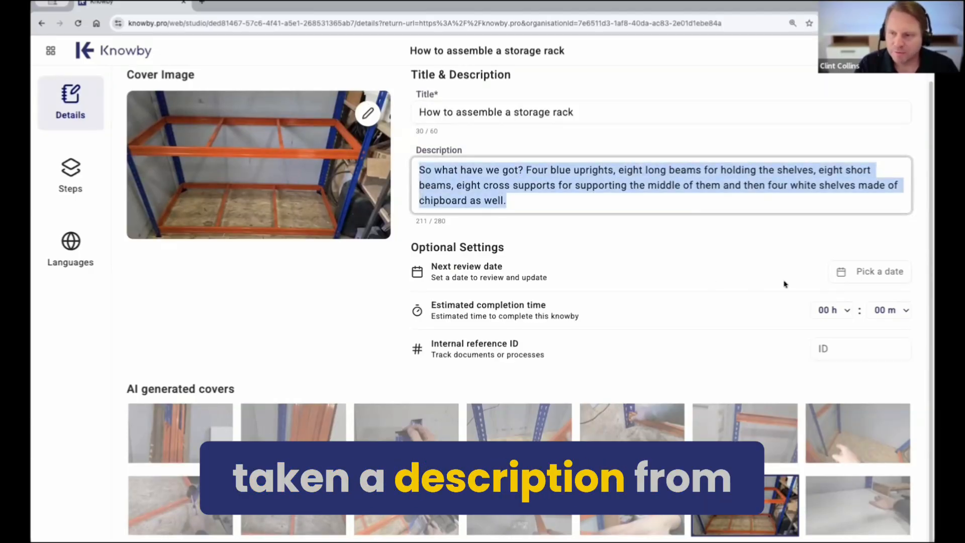
pyautogui.click(687, 285)
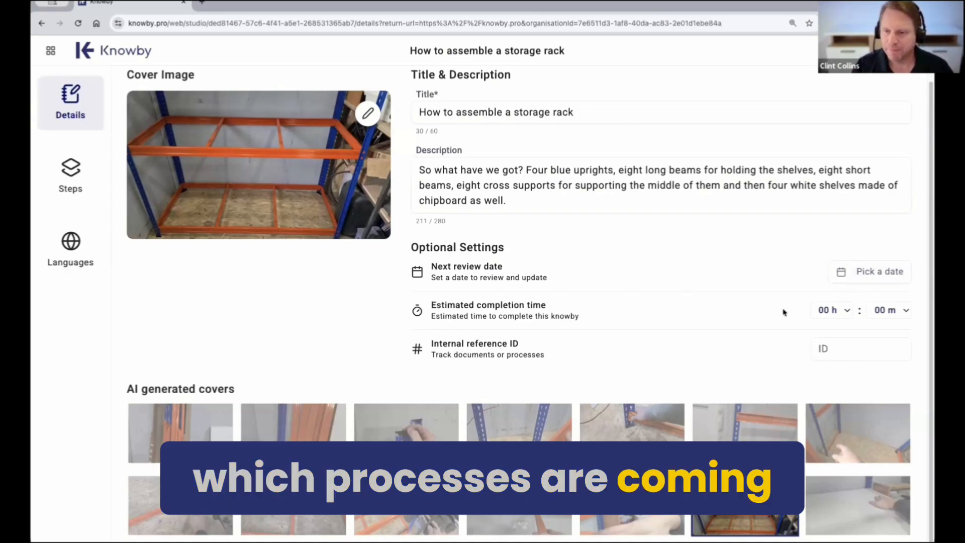
pyautogui.click(899, 312)
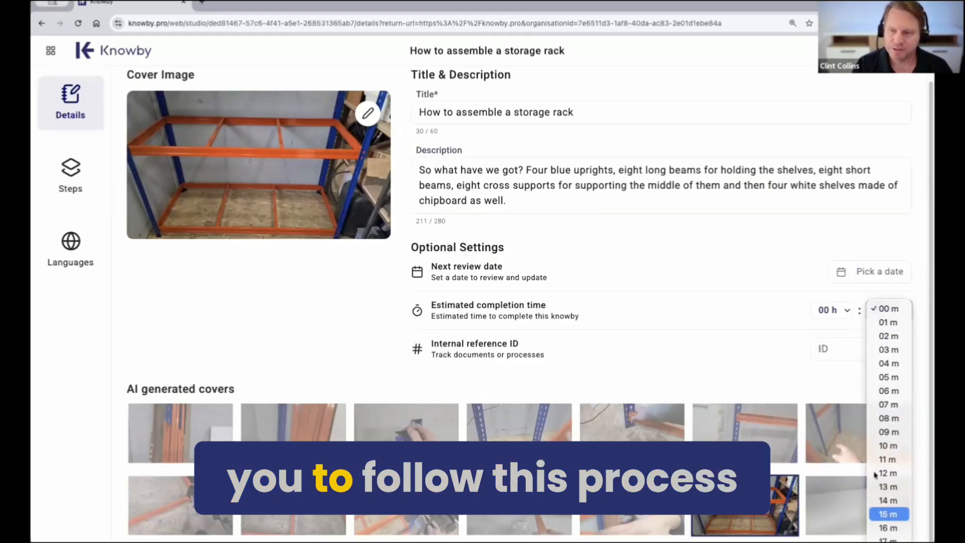
pyautogui.click(889, 514)
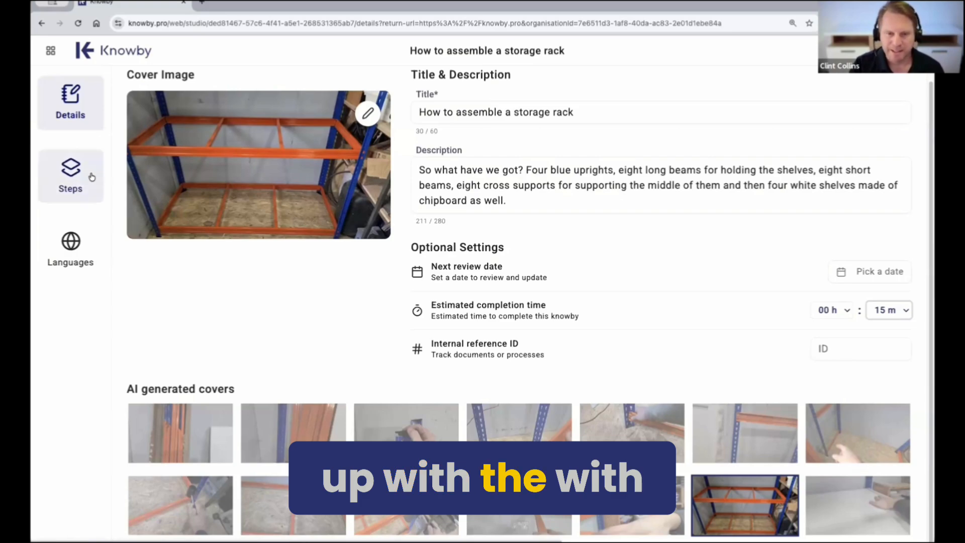
# Step: Open the steps for editing and examine the italic, text style and list options for step 1's text
pyautogui.click(71, 187)
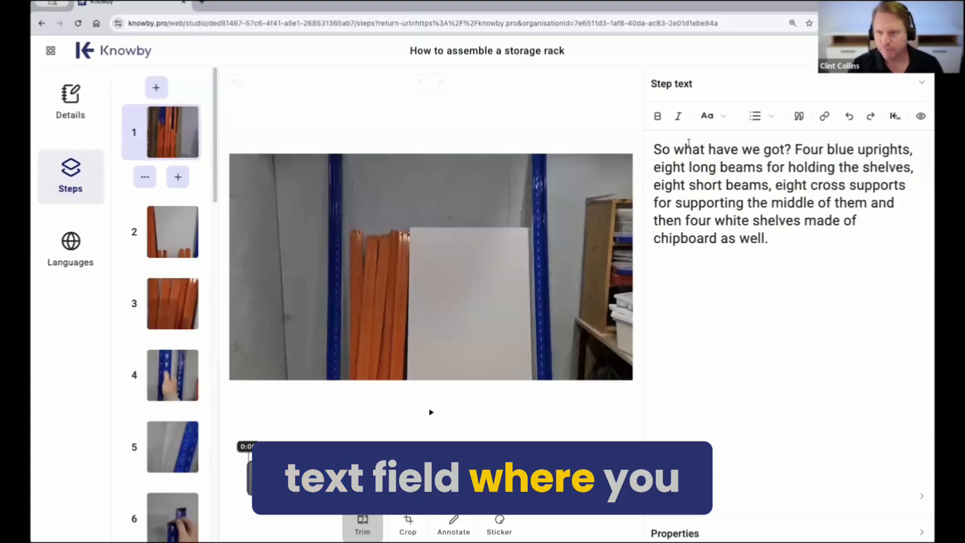
pyautogui.click(678, 116)
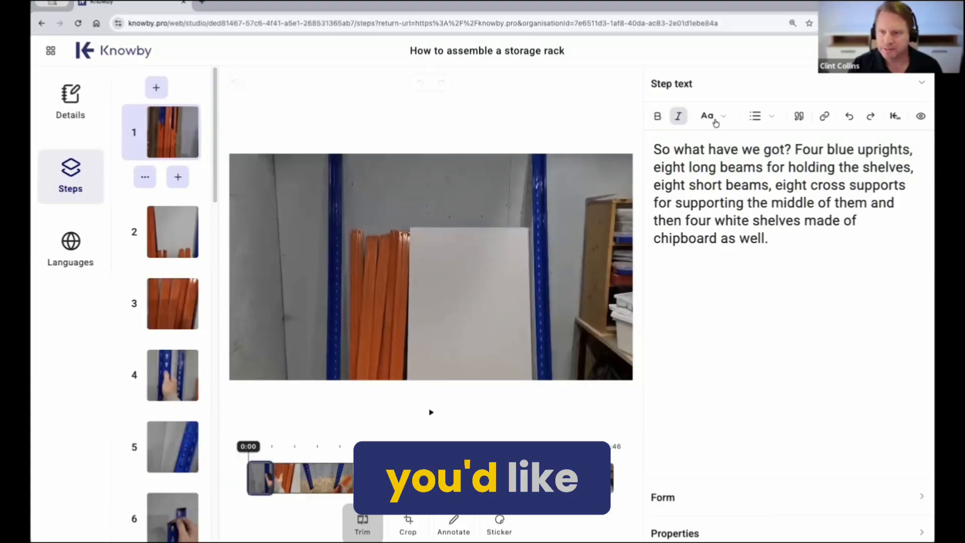
pyautogui.click(725, 116)
pyautogui.click(725, 116)
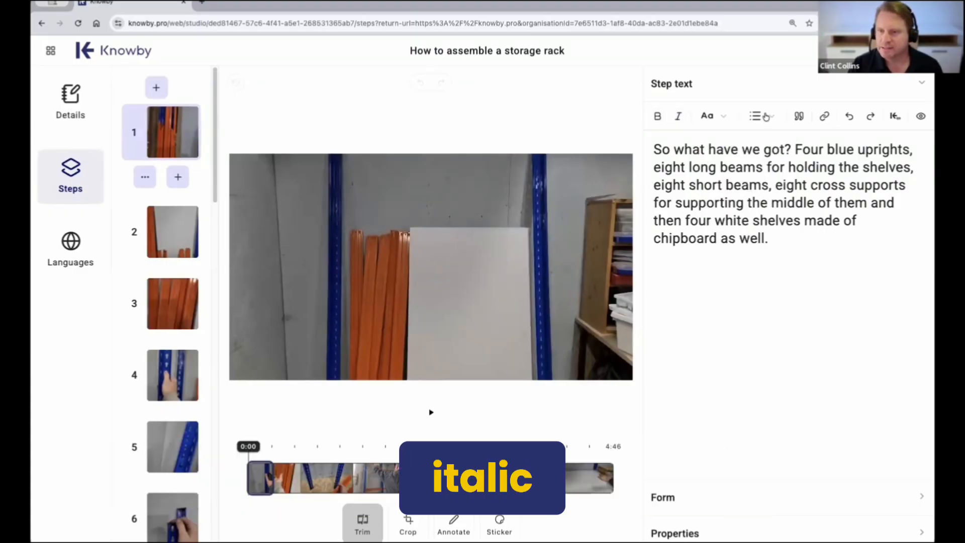
pyautogui.click(766, 117)
pyautogui.click(766, 116)
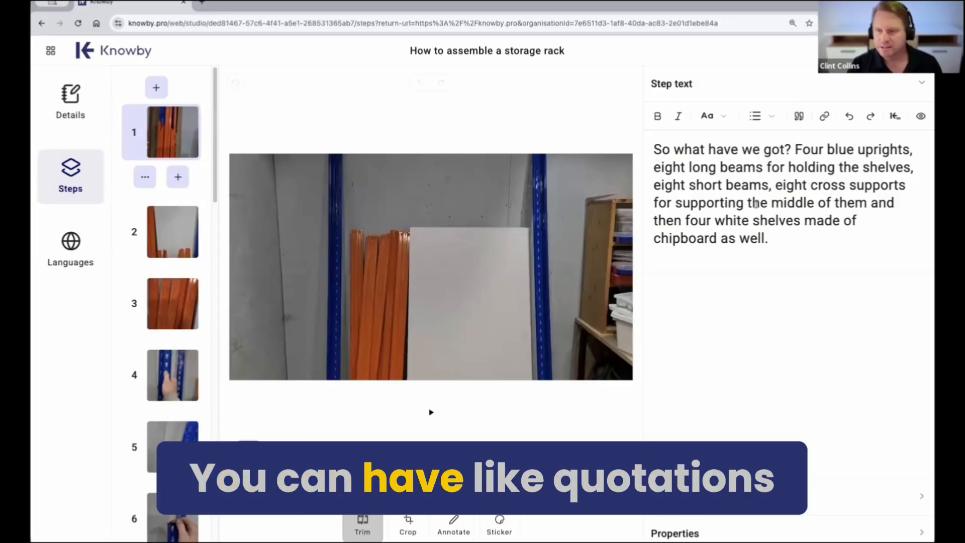
# Step: Split step 1's text after "So what have we got?" and format the parts description below it as a block quote
pyautogui.click(790, 146)
pyautogui.press('Return')
pyautogui.press('Return')
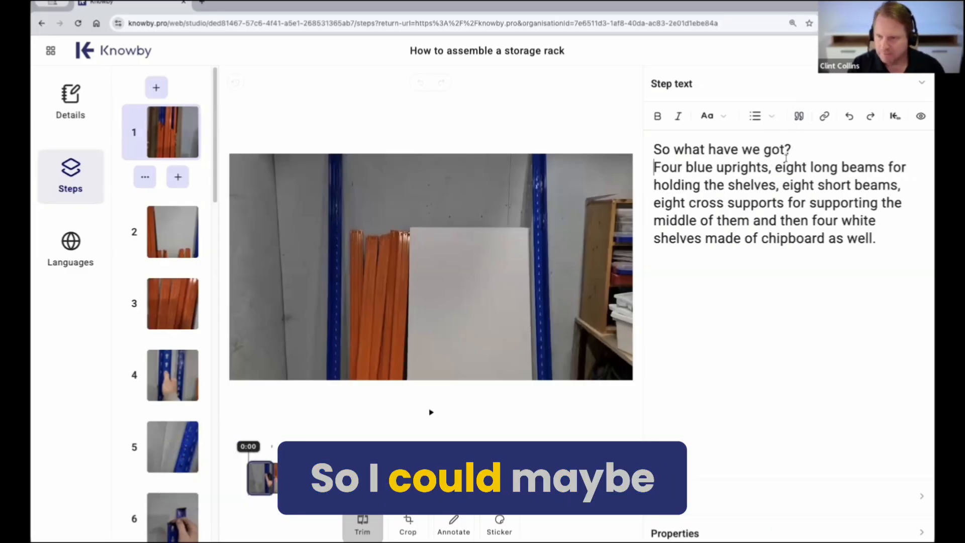
pyautogui.moveTo(649, 179); pyautogui.dragTo(880, 259)
pyautogui.click(793, 120)
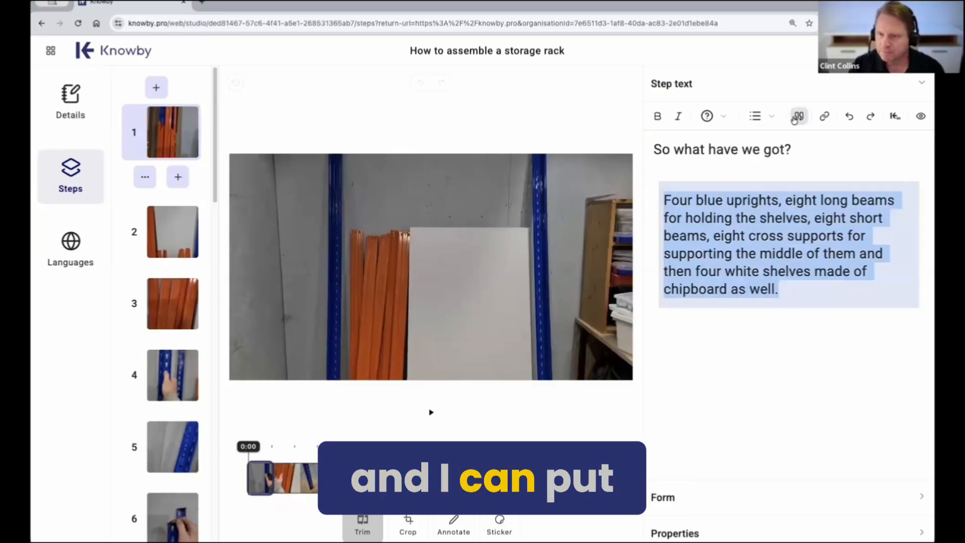
pyautogui.click(797, 160)
pyautogui.click(787, 318)
pyautogui.press('Return')
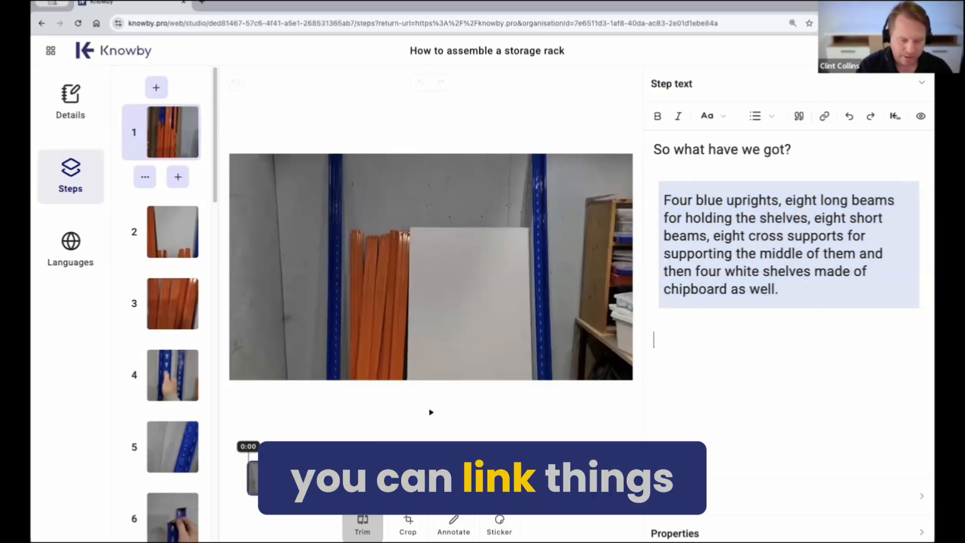
pyautogui.write('htt')
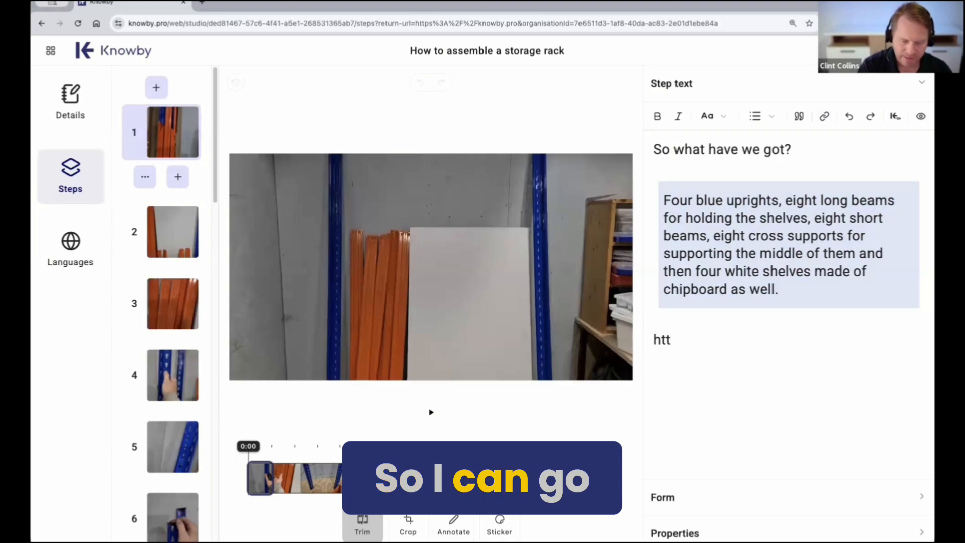
pyautogui.write('ps://www.knowby.co')
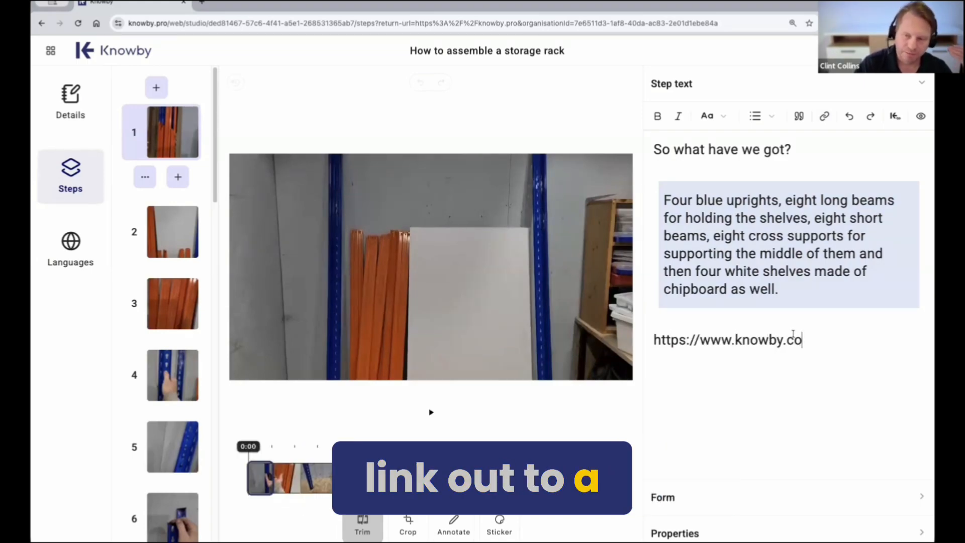
pyautogui.moveTo(803, 340); pyautogui.dragTo(649, 322)
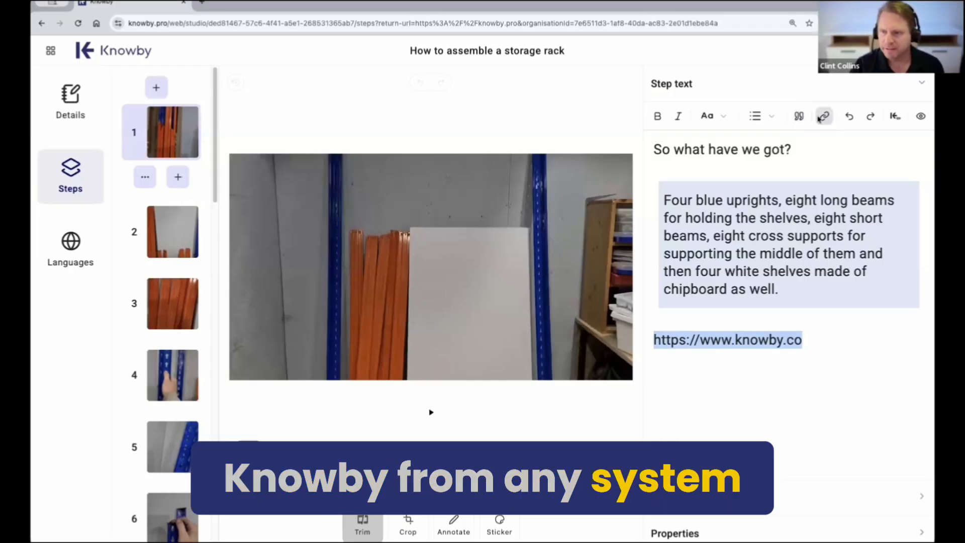
pyautogui.click(821, 118)
pyautogui.write('Knowby We')
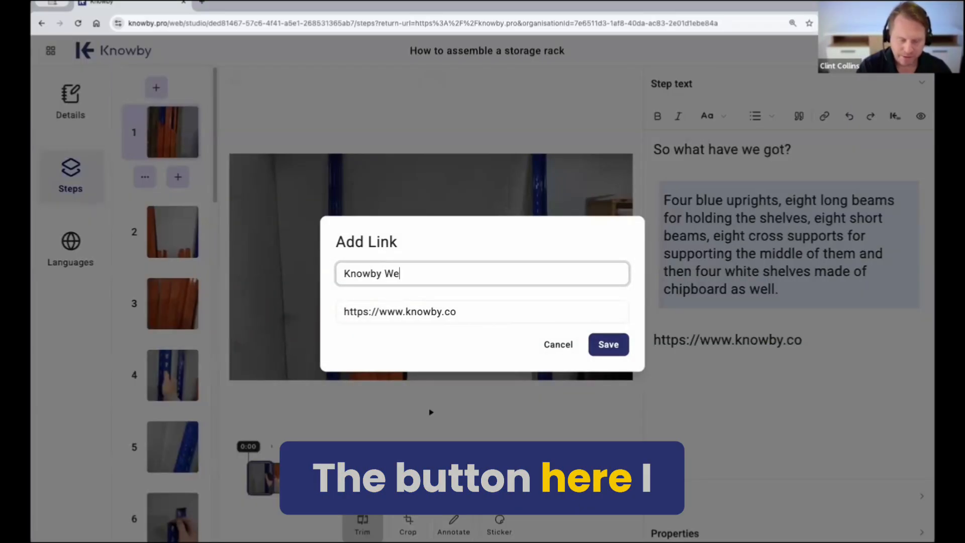
pyautogui.write('e')
pyautogui.write('s')
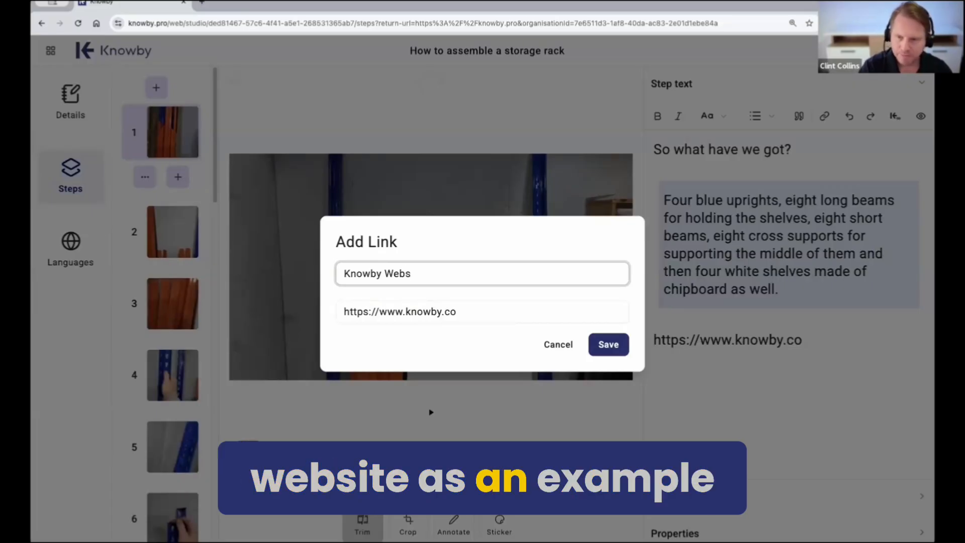
pyautogui.write('ite')
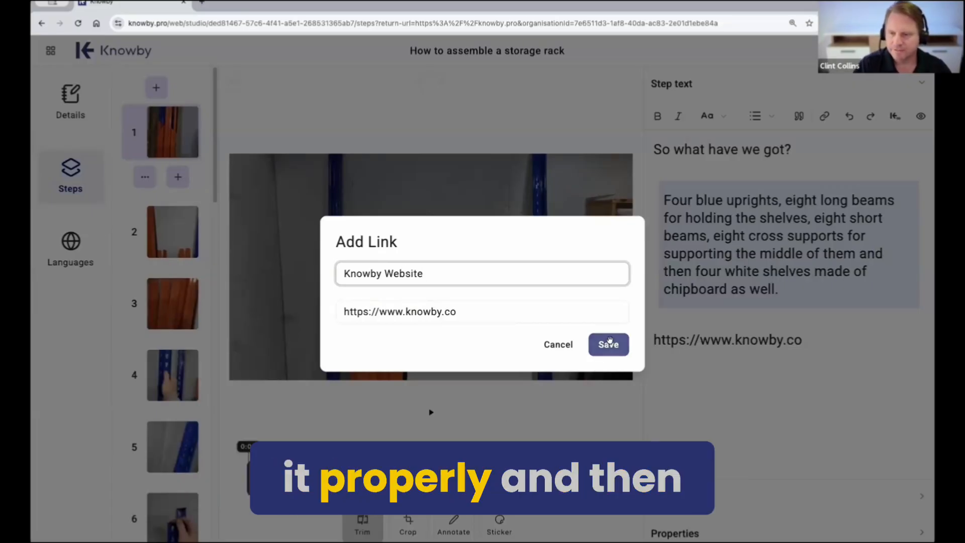
pyautogui.click(610, 342)
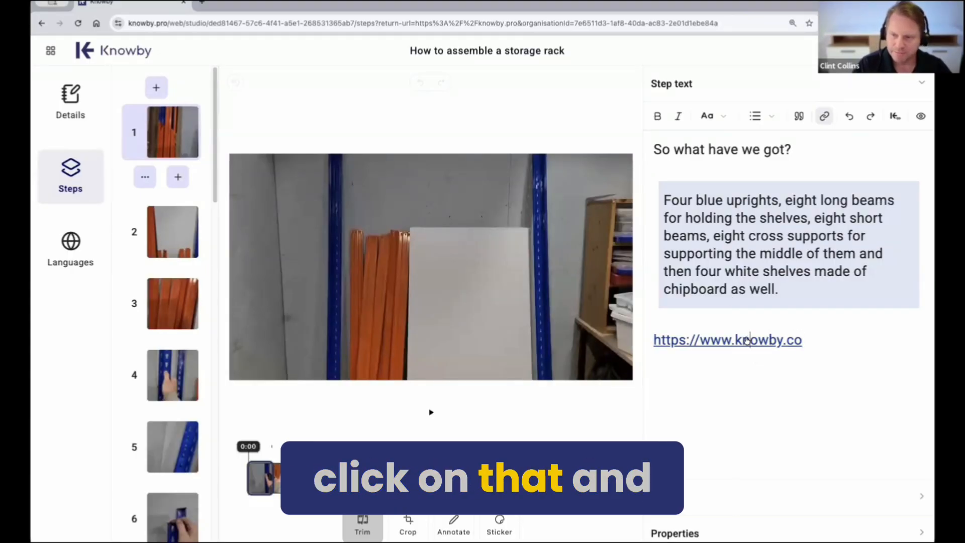
# Step: Link the knowby "12 Tent-Camping Hacks" on a new line below the website link in step 1's text
pyautogui.click(749, 341)
pyautogui.click(849, 334)
pyautogui.press('Return')
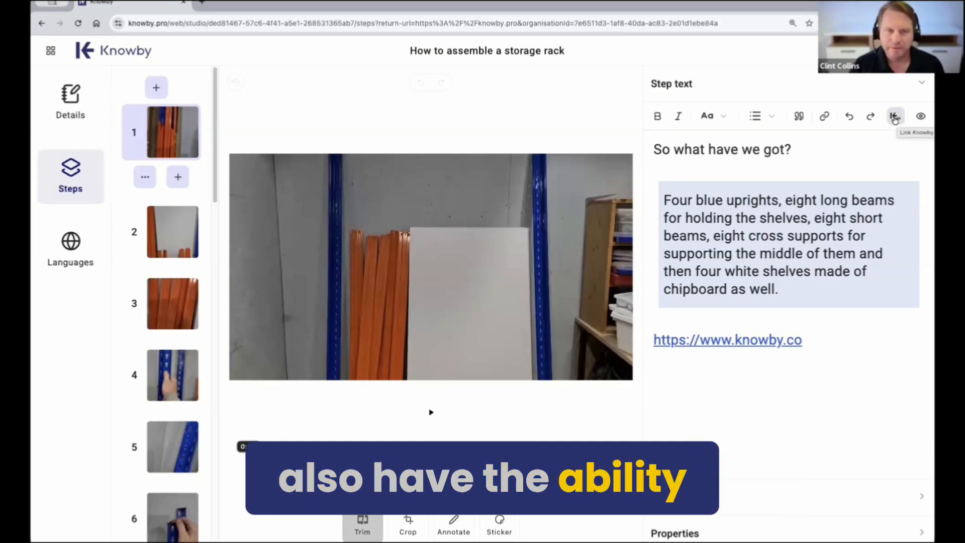
pyautogui.click(895, 116)
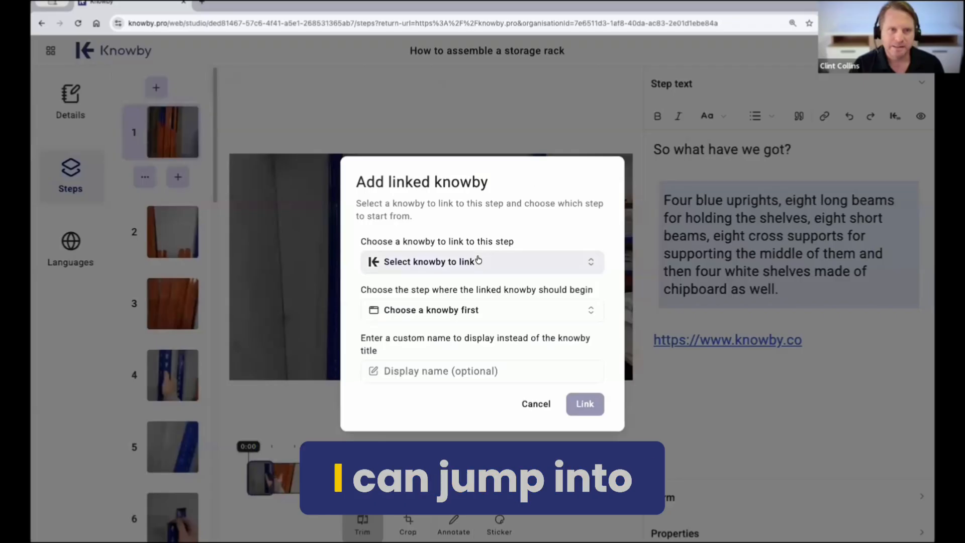
pyautogui.click(464, 270)
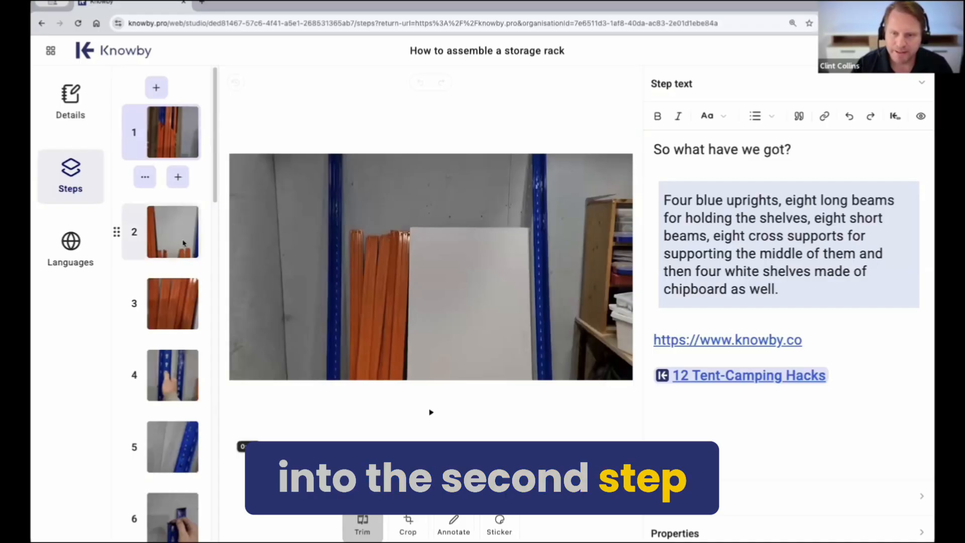
# Step: Merge step 2, about installing the plastic feet, with the step below it
pyautogui.click(116, 233)
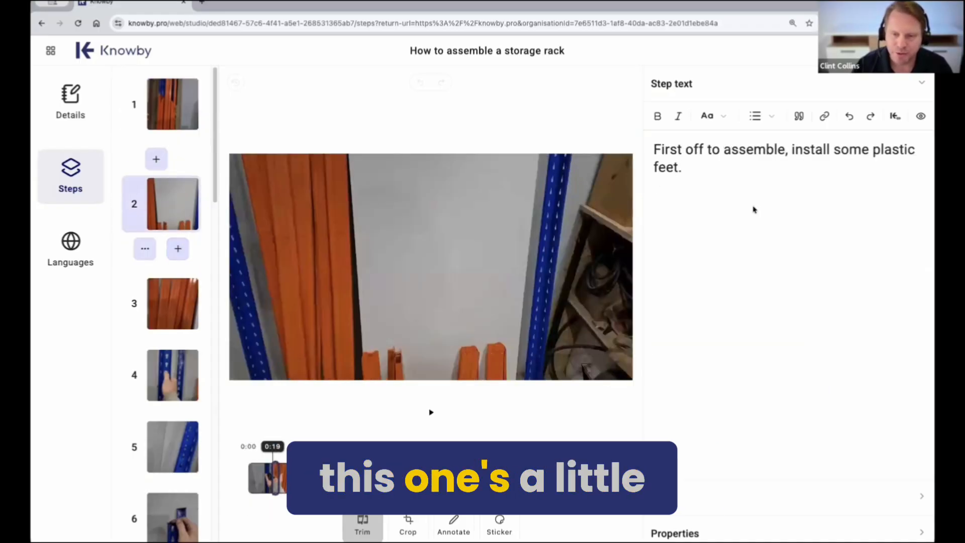
pyautogui.click(145, 253)
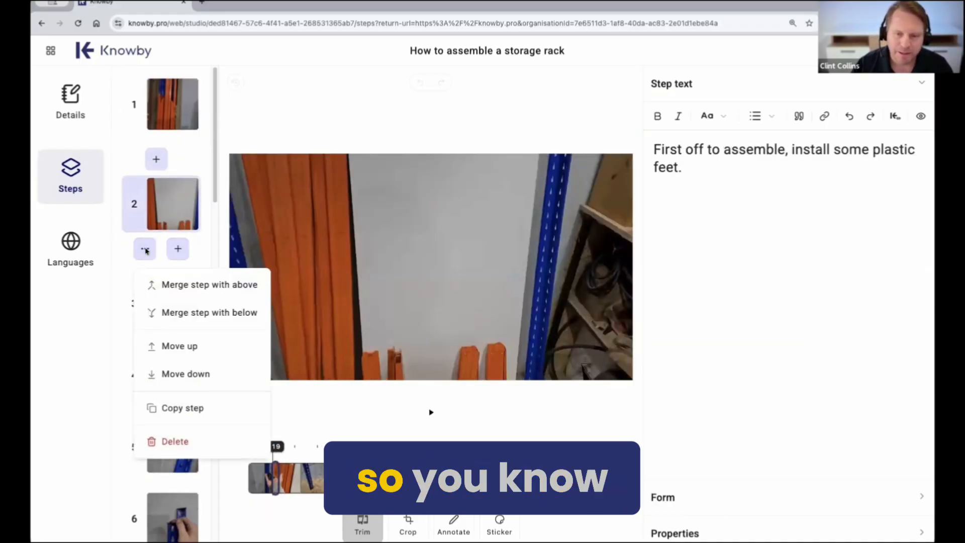
pyautogui.click(179, 313)
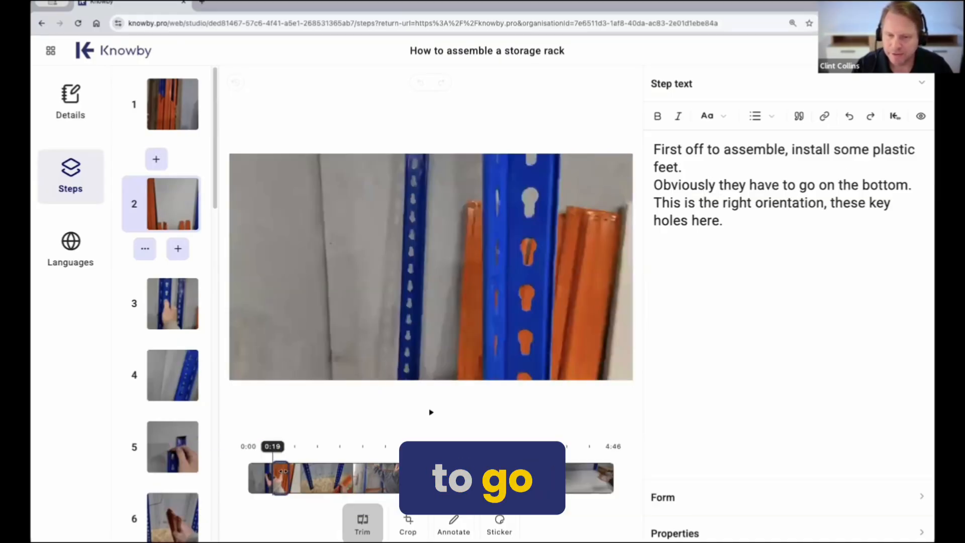
# Step: Shorten the end of step 2's video clip slightly and crop its frame to the lower-left area with the orange beams
pyautogui.moveTo(284, 475); pyautogui.dragTo(283, 475)
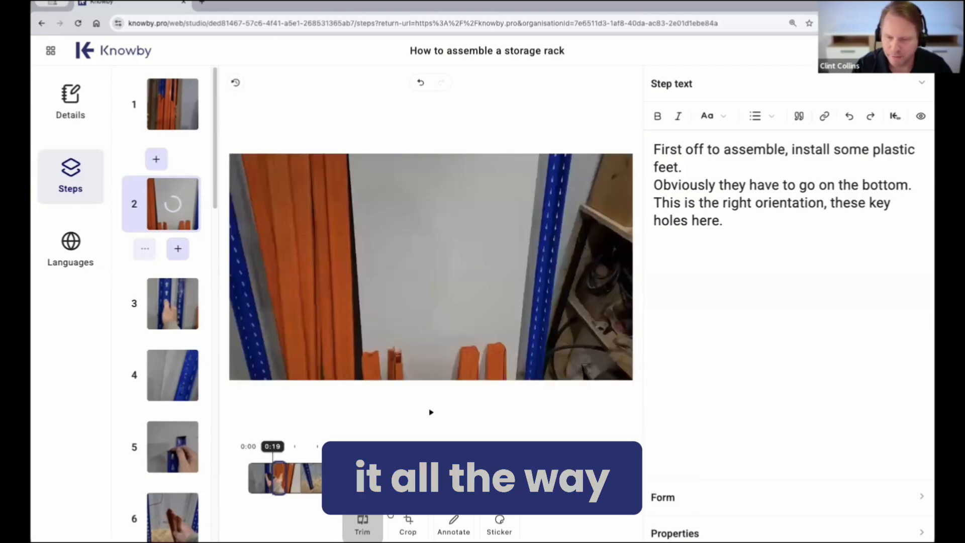
pyautogui.click(407, 526)
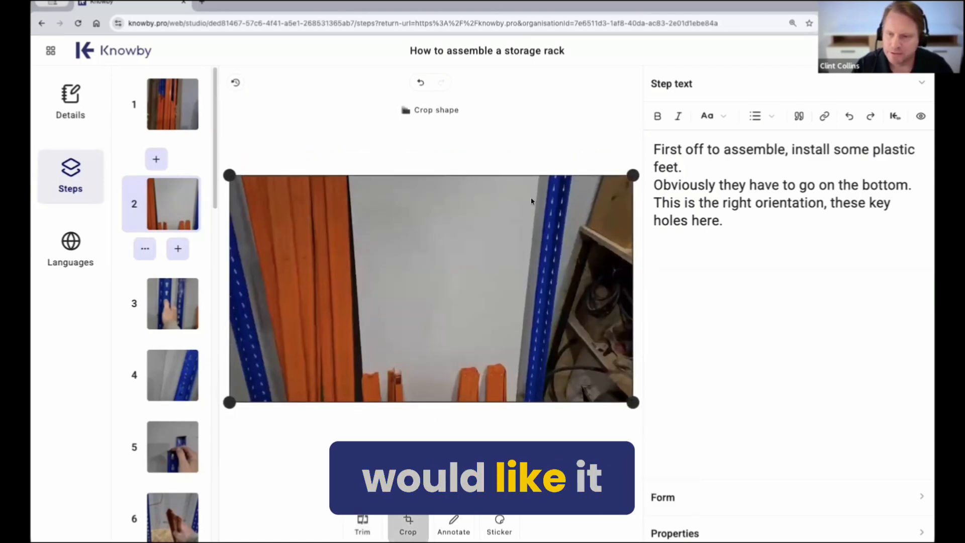
pyautogui.moveTo(630, 171); pyautogui.dragTo(508, 245)
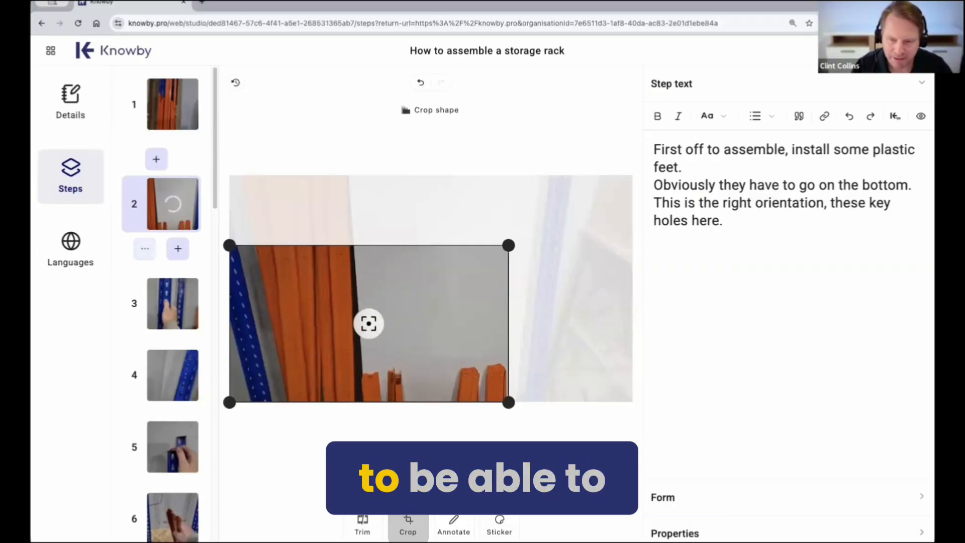
# Step: Annotate step 2's video with a red rectangle over the orange beams, a circle on the white board and a freehand Sharpie scribble
pyautogui.click(454, 526)
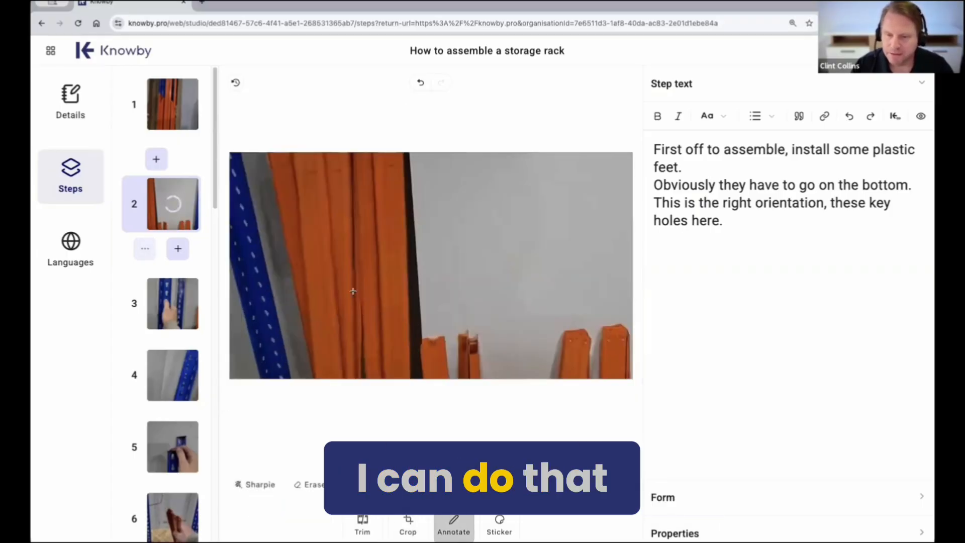
pyautogui.moveTo(338, 276); pyautogui.dragTo(447, 339)
pyautogui.click(563, 484)
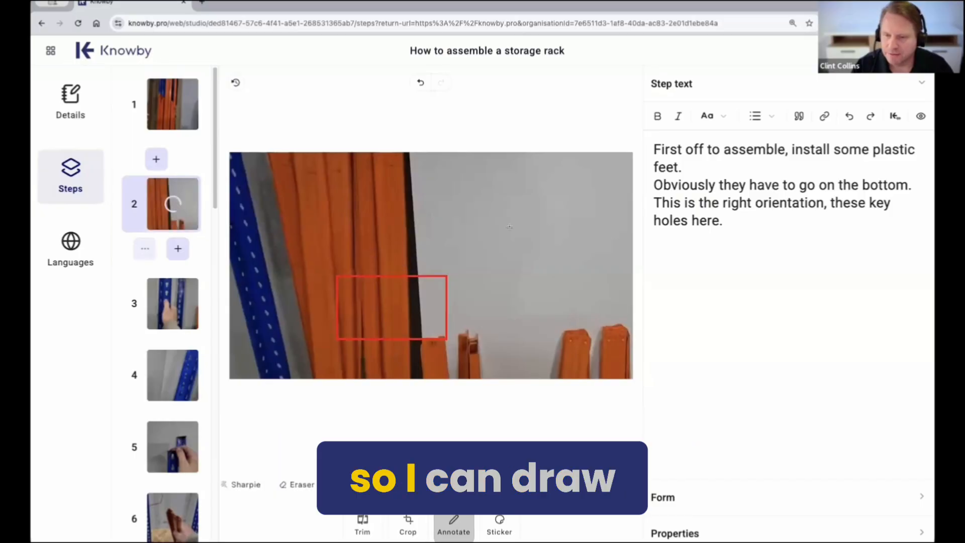
pyautogui.moveTo(509, 222)
pyautogui.mouseDown()
pyautogui.moveTo(509, 293)
pyautogui.moveTo(570, 303)
pyautogui.moveTo(577, 293)
pyautogui.mouseUp()
pyautogui.click(256, 485)
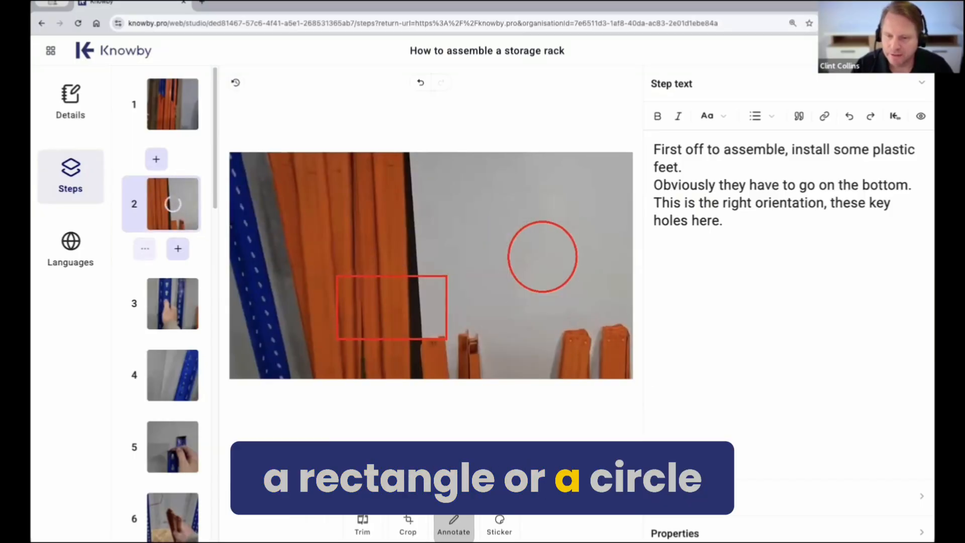
pyautogui.moveTo(286, 201)
pyautogui.mouseDown()
pyautogui.moveTo(397, 193)
pyautogui.moveTo(460, 206)
pyautogui.moveTo(501, 231)
pyautogui.mouseUp()
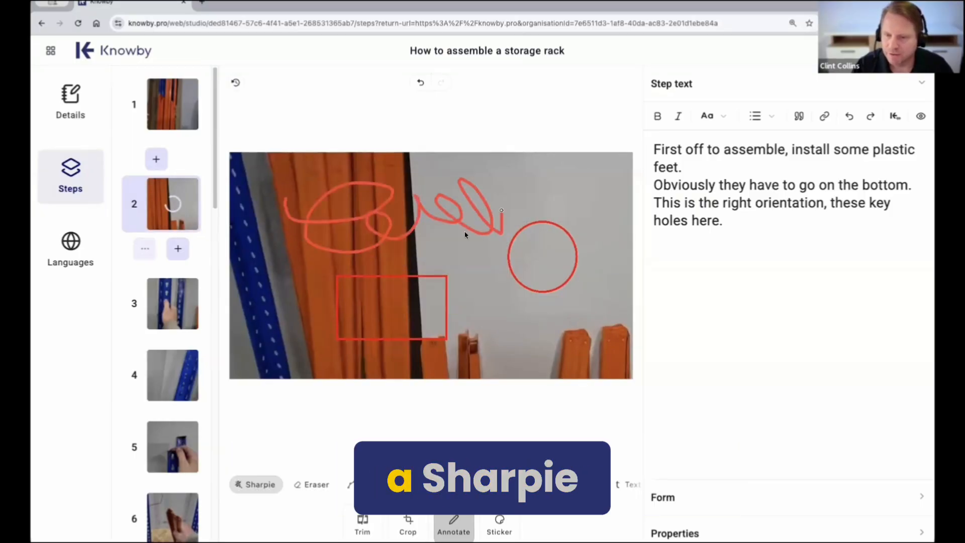
# Step: Add a diagonal red line, an arrow pointing up from the blue upright and a default text label to step 2's video
pyautogui.click(407, 484)
pyautogui.moveTo(578, 343); pyautogui.dragTo(494, 303)
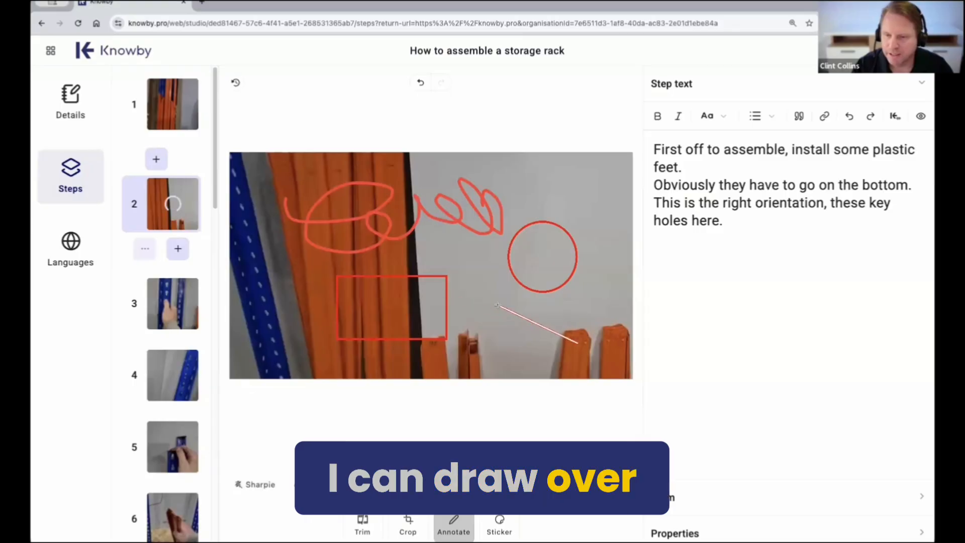
pyautogui.click(451, 484)
pyautogui.moveTo(256, 354); pyautogui.dragTo(306, 293)
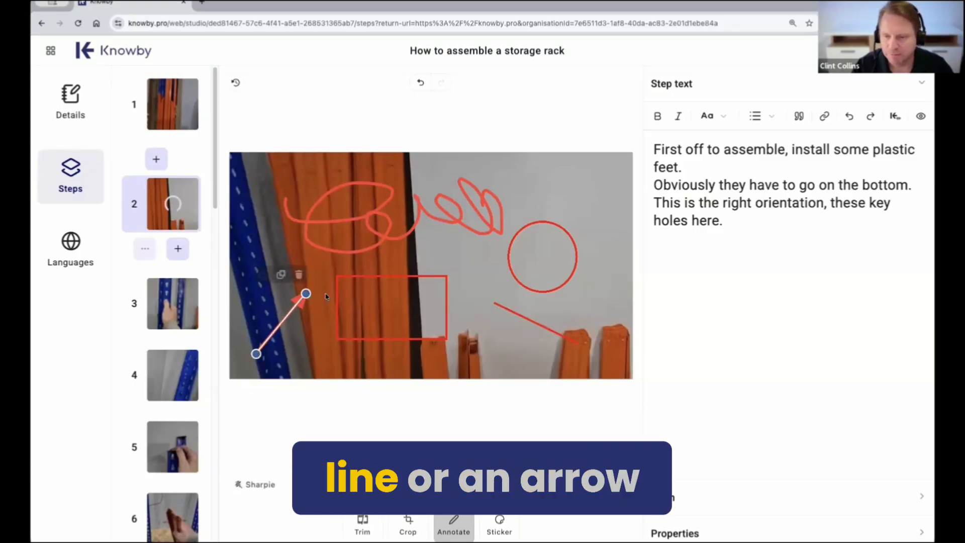
pyautogui.click(436, 203)
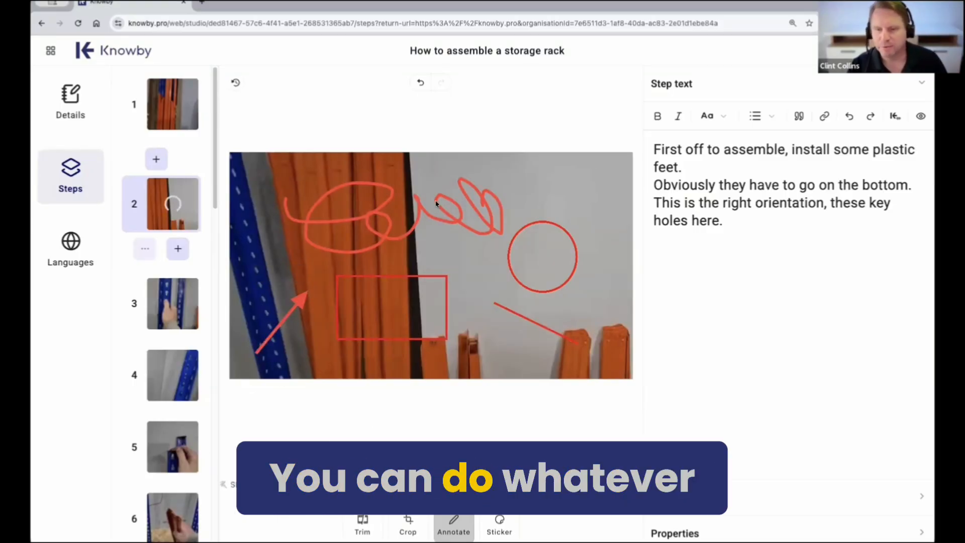
pyautogui.click(476, 321)
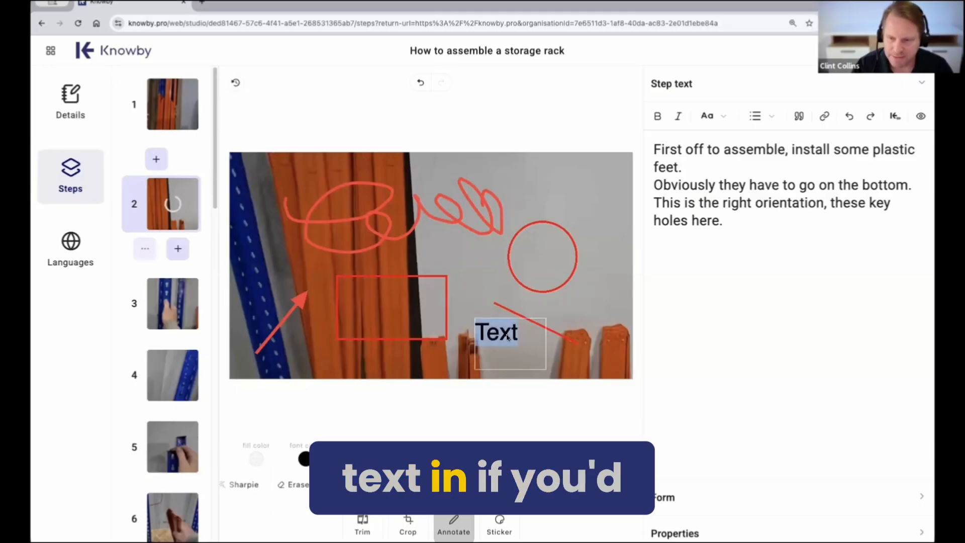
pyautogui.click(508, 305)
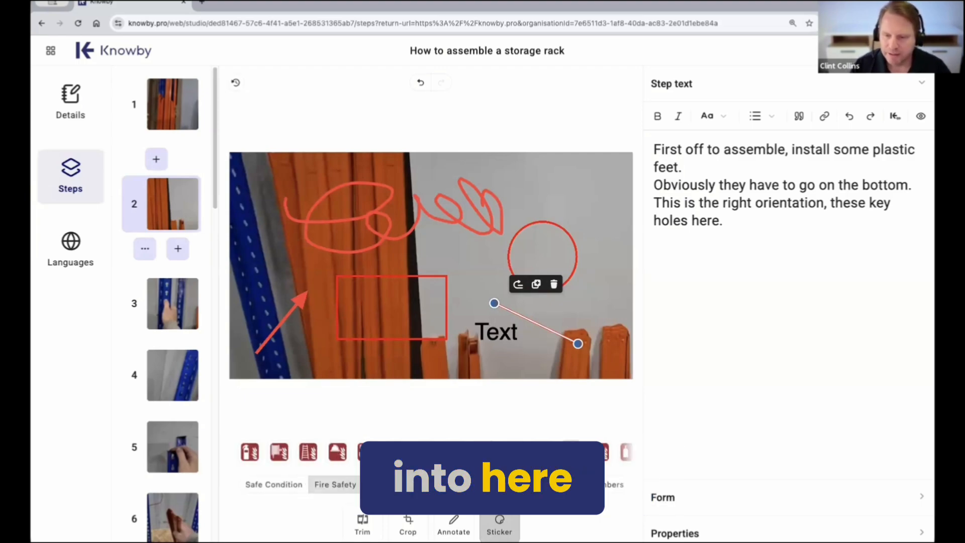
# Step: Place fire extinguisher, safety boots and face protection stickers in the video's corners, plus number 1 by the arrow and number 2 above the circle
pyautogui.click(250, 452)
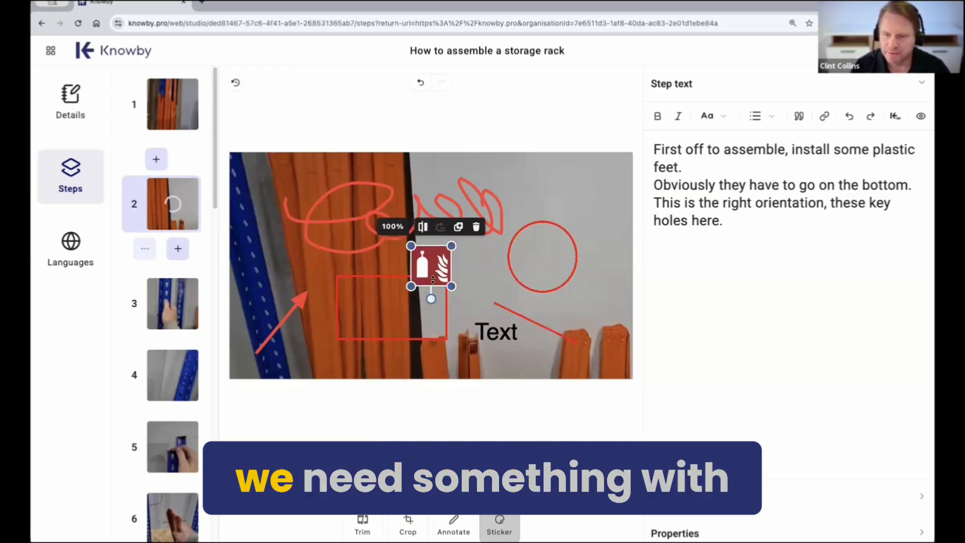
pyautogui.moveTo(430, 269); pyautogui.dragTo(596, 188)
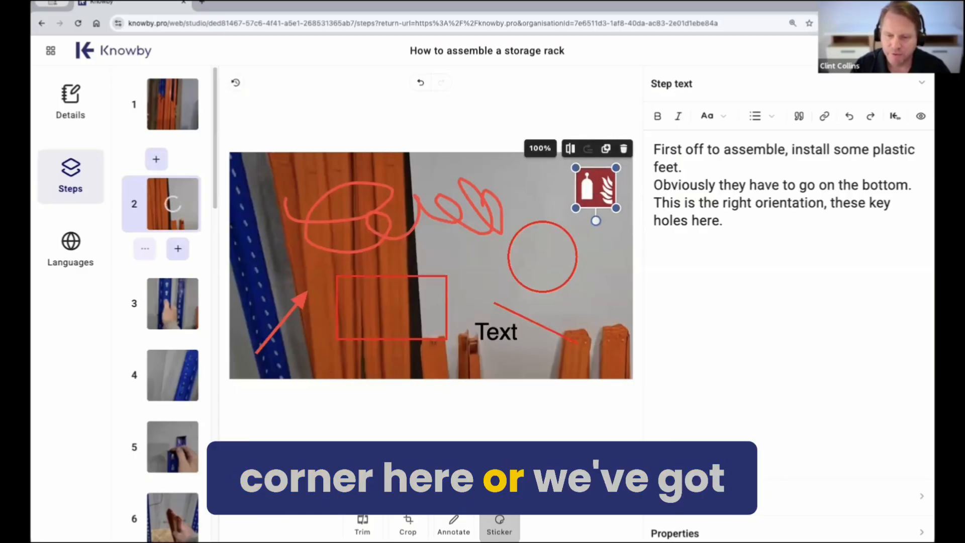
pyautogui.moveTo(331, 451); pyautogui.dragTo(276, 242)
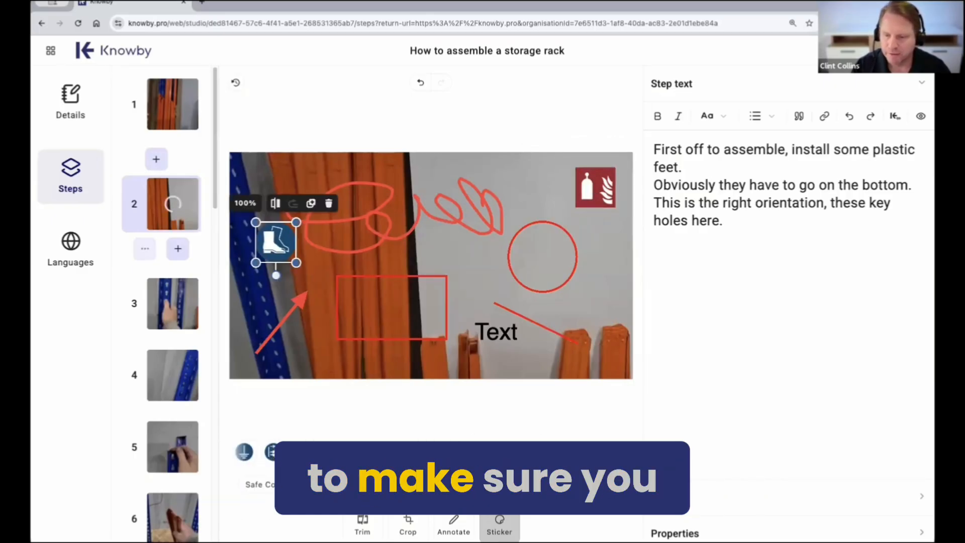
pyautogui.moveTo(302, 451); pyautogui.dragTo(615, 345)
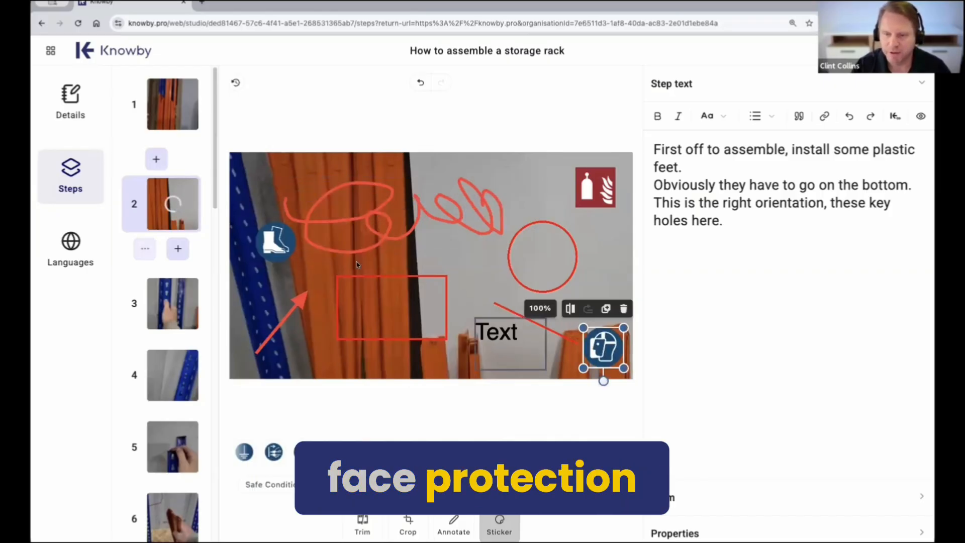
pyautogui.moveTo(280, 245); pyautogui.dragTo(263, 183)
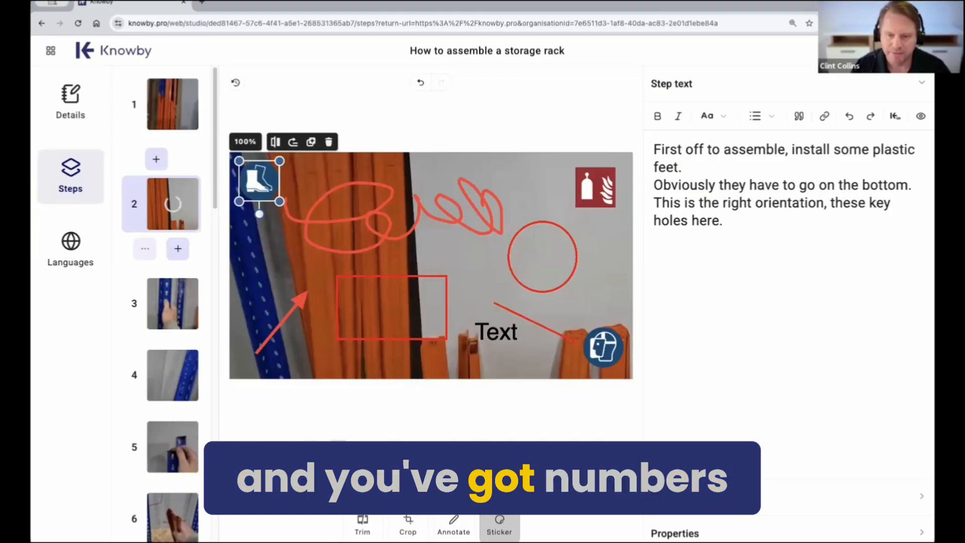
pyautogui.moveTo(336, 452); pyautogui.dragTo(265, 295)
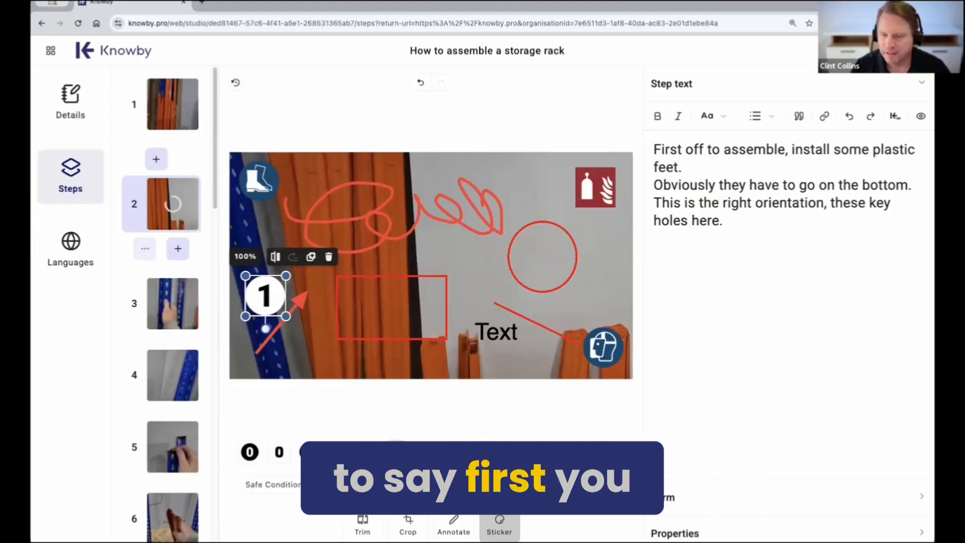
pyautogui.moveTo(337, 452); pyautogui.dragTo(521, 184)
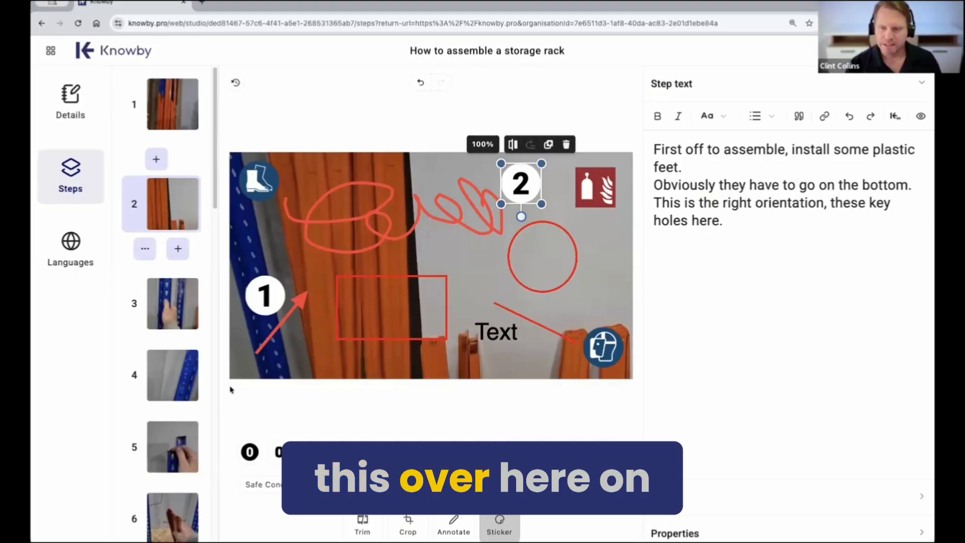
# Step: Add a required multiple-choice form field labelled "Is it red or blue?" to step 3
pyautogui.click(168, 308)
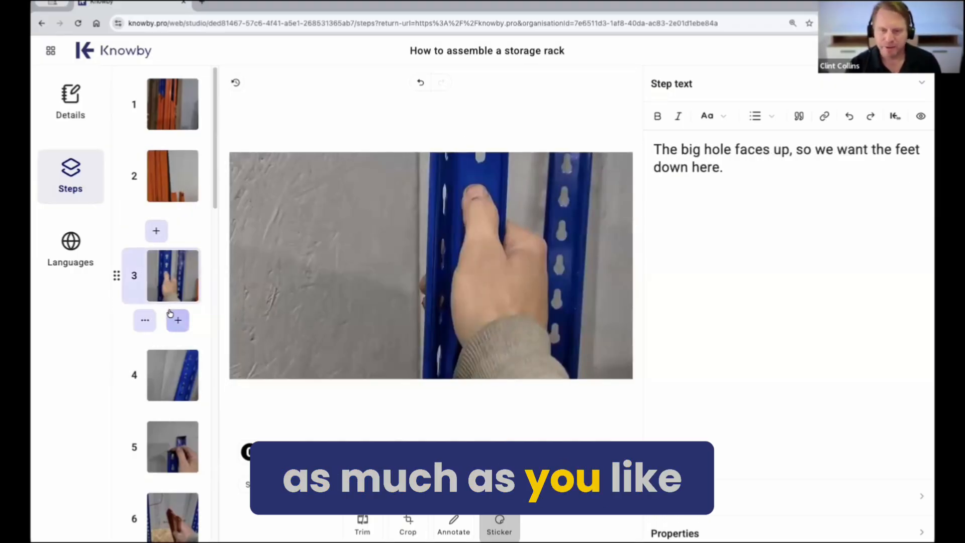
pyautogui.click(746, 503)
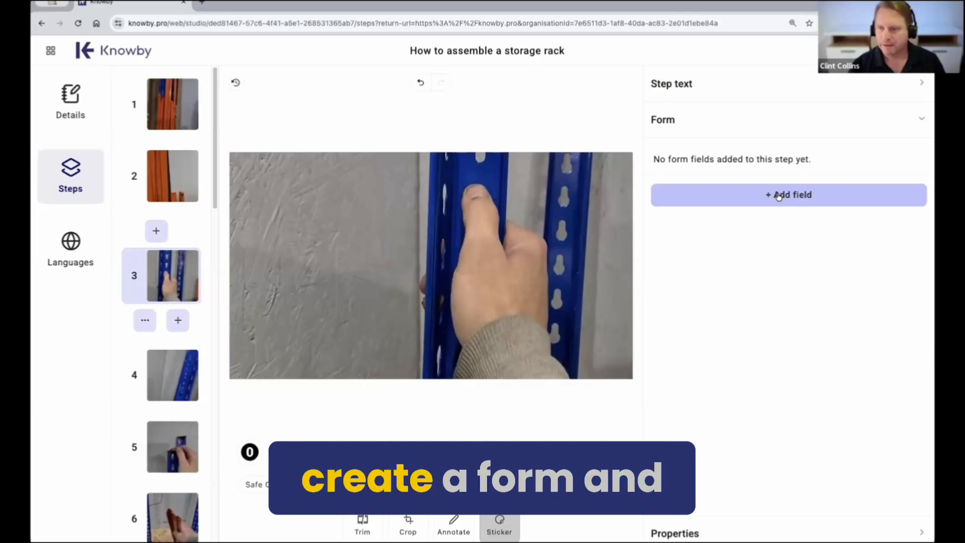
pyautogui.click(765, 204)
pyautogui.click(484, 255)
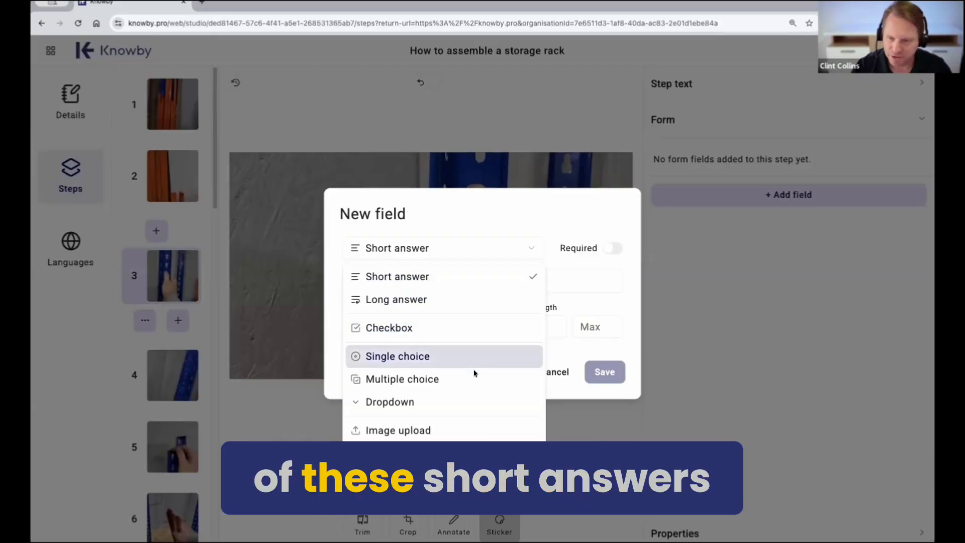
pyautogui.click(439, 379)
pyautogui.click(381, 231)
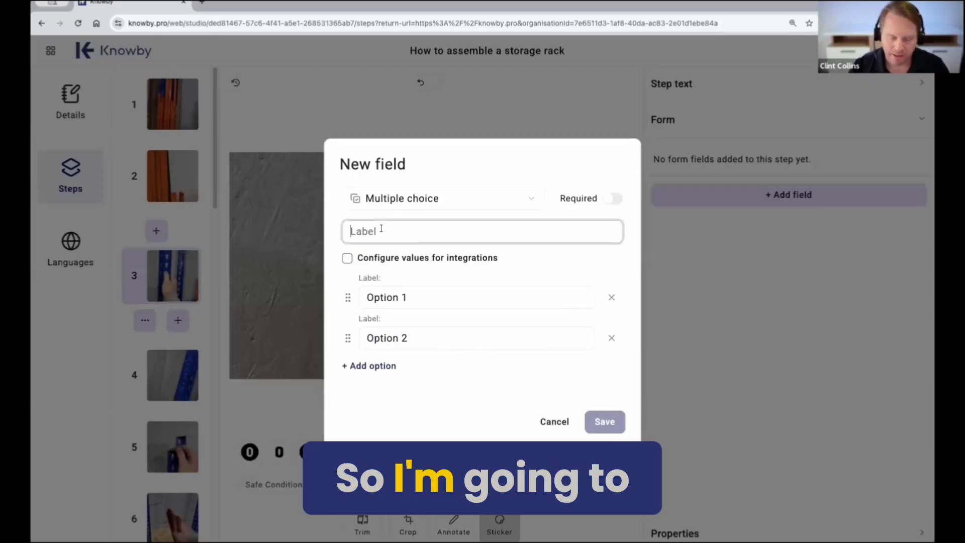
pyautogui.write('Is it ')
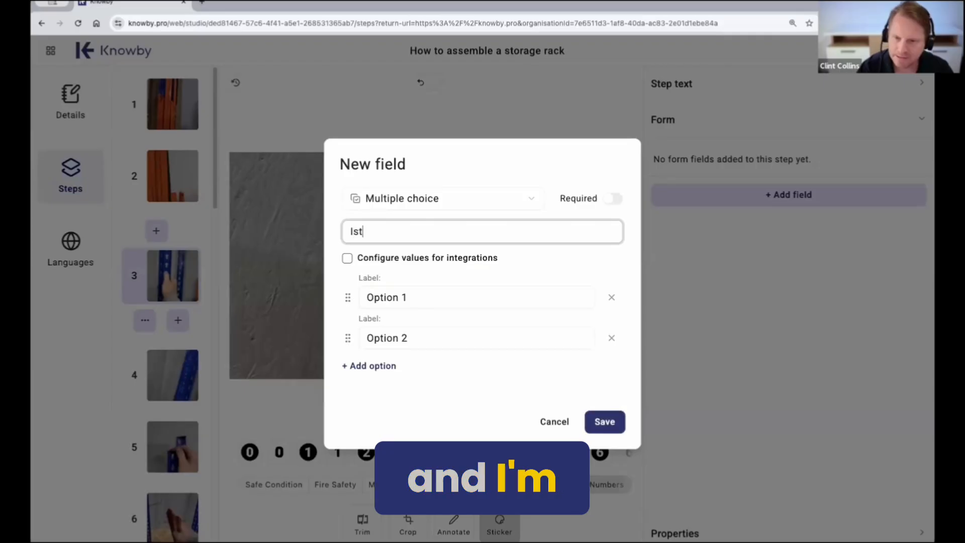
pyautogui.write('red or blue?')
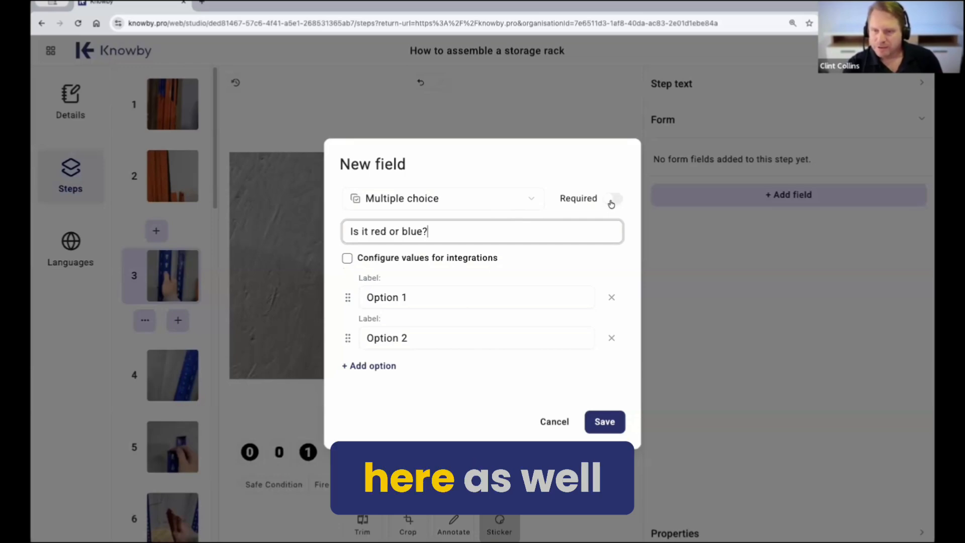
pyautogui.click(612, 201)
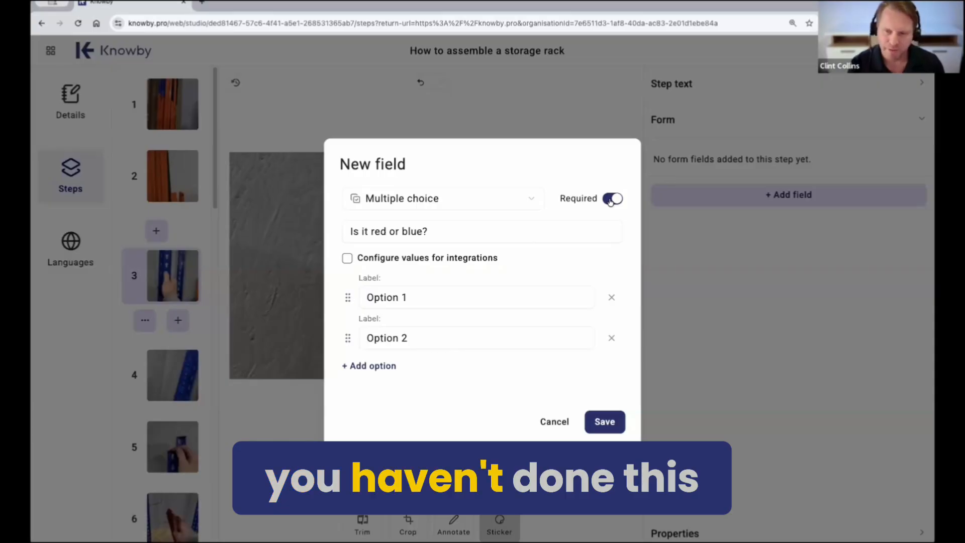
# Step: Enable configurable integration values for the field and label its two options Red and Blue
pyautogui.click(347, 259)
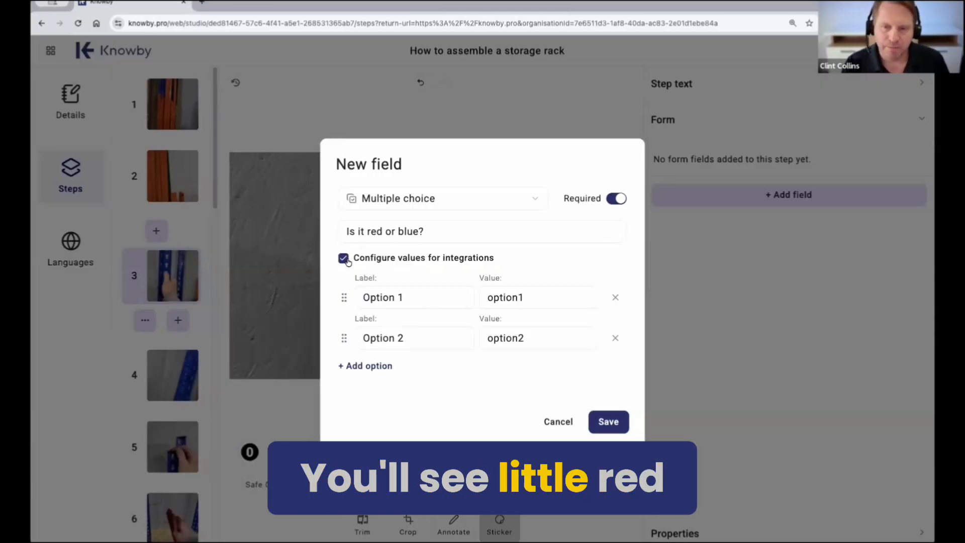
pyautogui.tripleClick(404, 297)
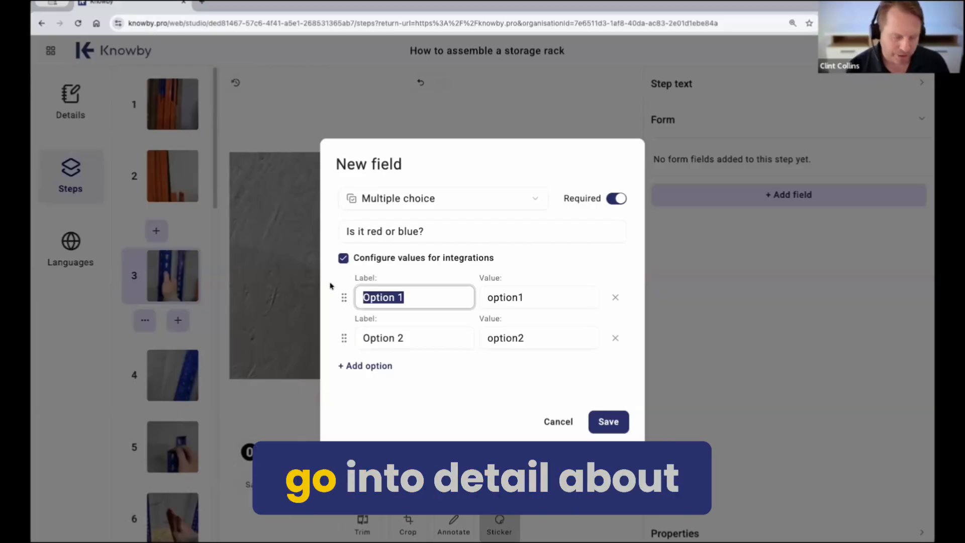
pyautogui.write('Red')
pyautogui.tripleClick(413, 331)
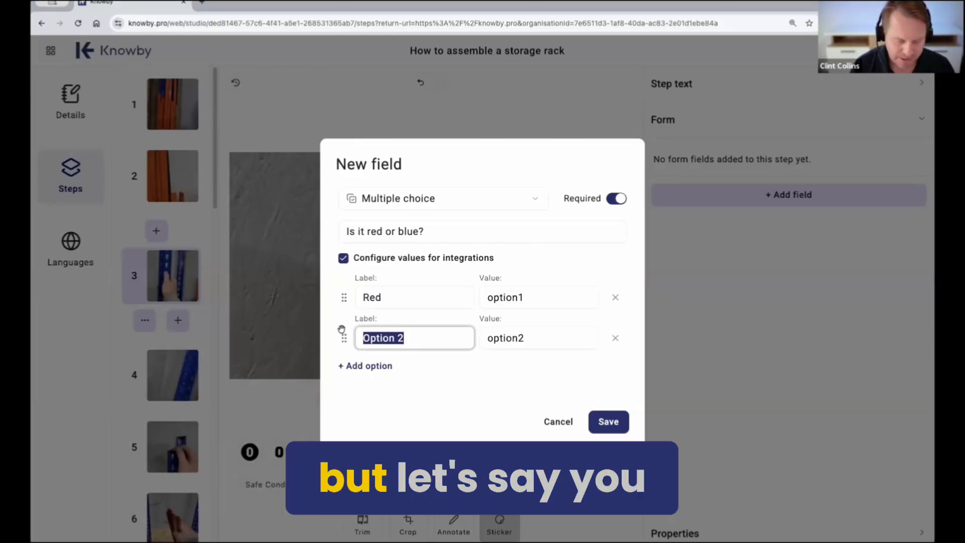
pyautogui.write('bl')
pyautogui.press('BackSpace')
pyautogui.press('BackSpace')
pyautogui.write('Blue')
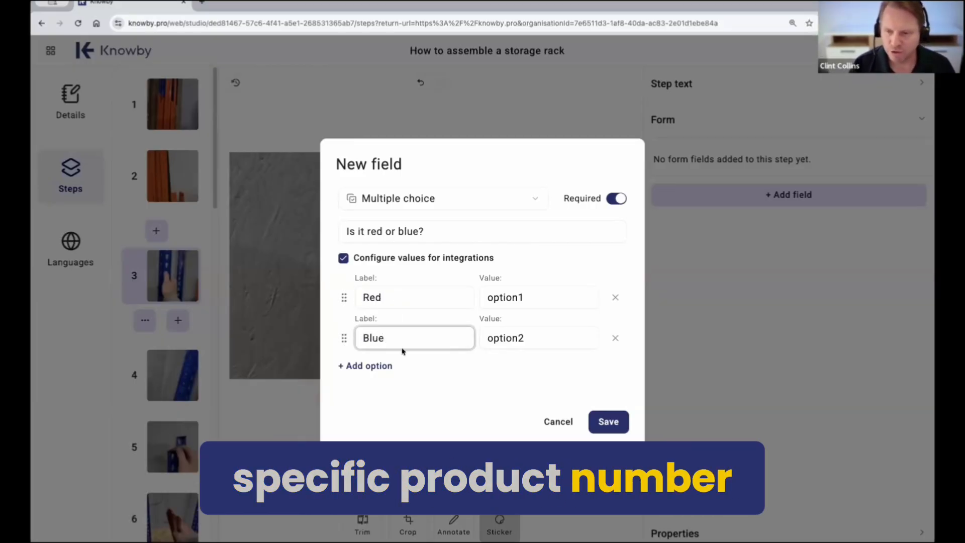
# Step: Set the Red option's integration value to redxyz002
pyautogui.tripleClick(533, 296)
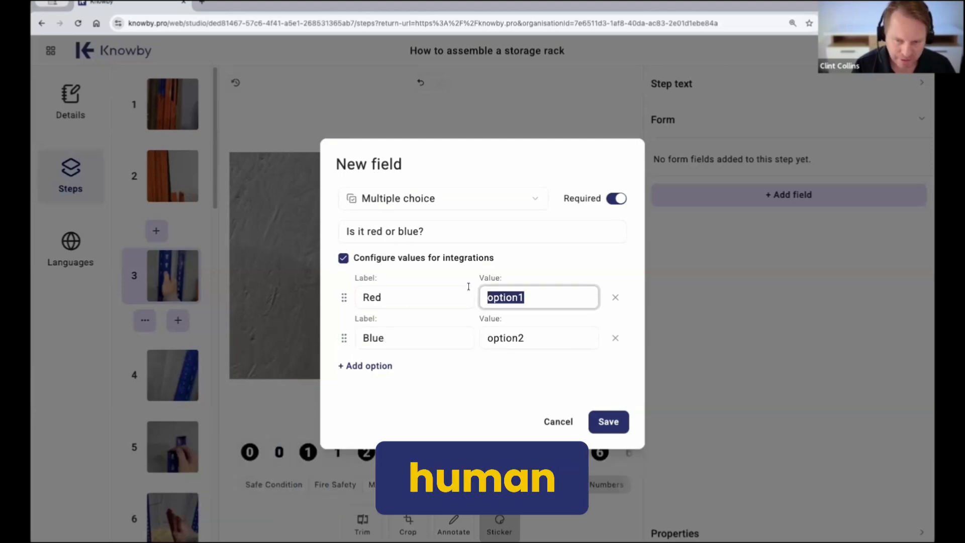
pyautogui.write('red')
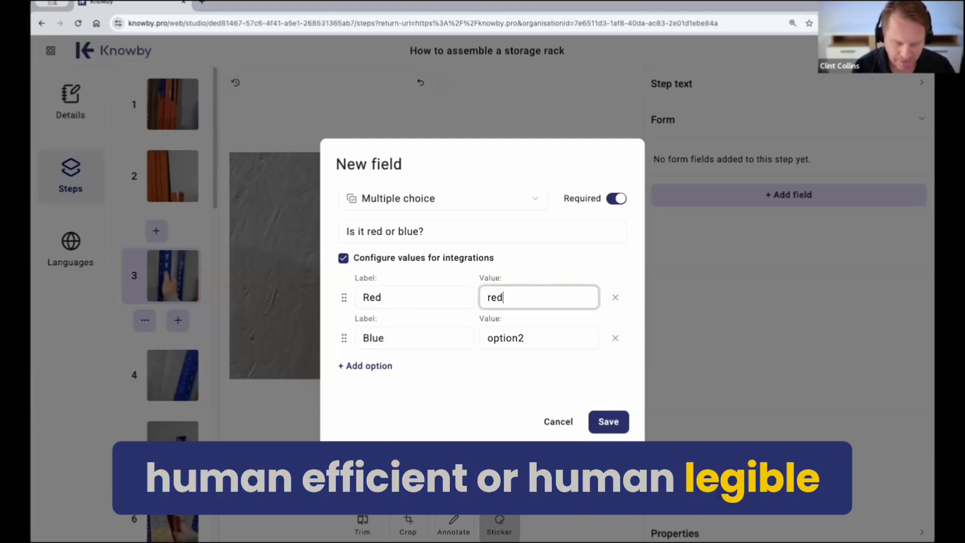
pyautogui.write('xyz002')
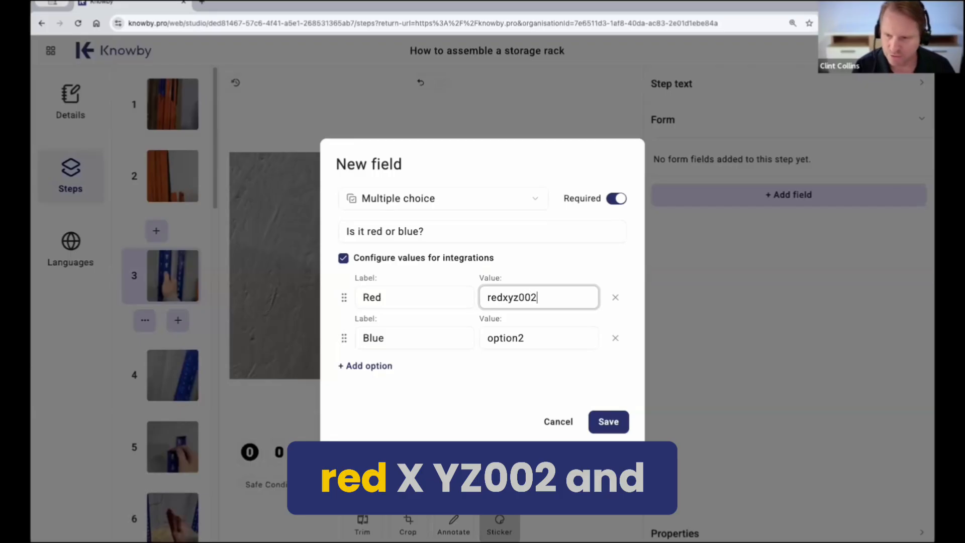
# Step: Copy the Red option's value to the Blue option and change it to bluexyz005
pyautogui.moveTo(538, 297); pyautogui.dragTo(461, 282)
pyautogui.hotkey('ctrl', 'c')
pyautogui.click(552, 338)
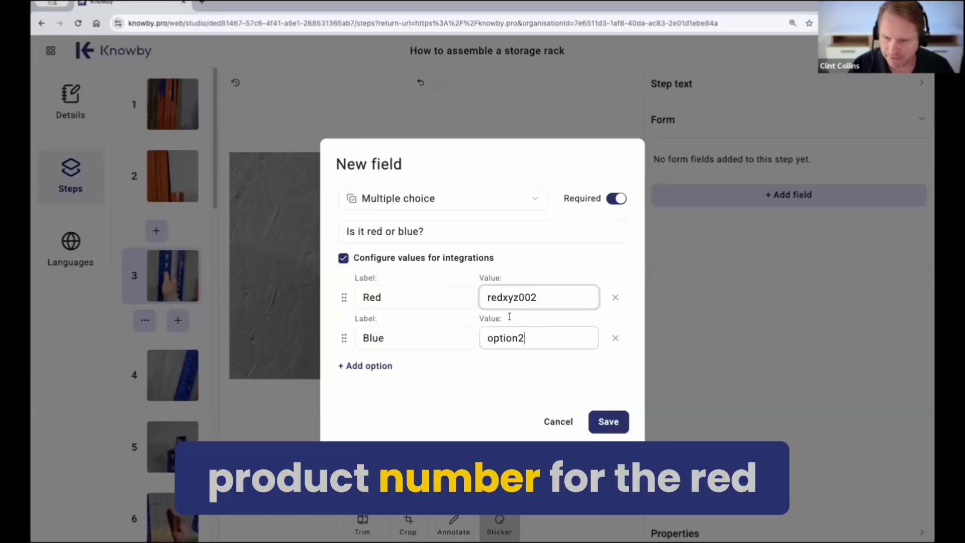
pyautogui.hotkey('ctrl', 'a')
pyautogui.hotkey('ctrl', 'v')
pyautogui.press('Left')
pyautogui.press('Left')
pyautogui.press('Left')
pyautogui.press('Left')
pyautogui.press('Left')
pyautogui.press('Left')
pyautogui.press('BackSpace')
pyautogui.press('BackSpace')
pyautogui.press('BackSpace')
pyautogui.write('blue')
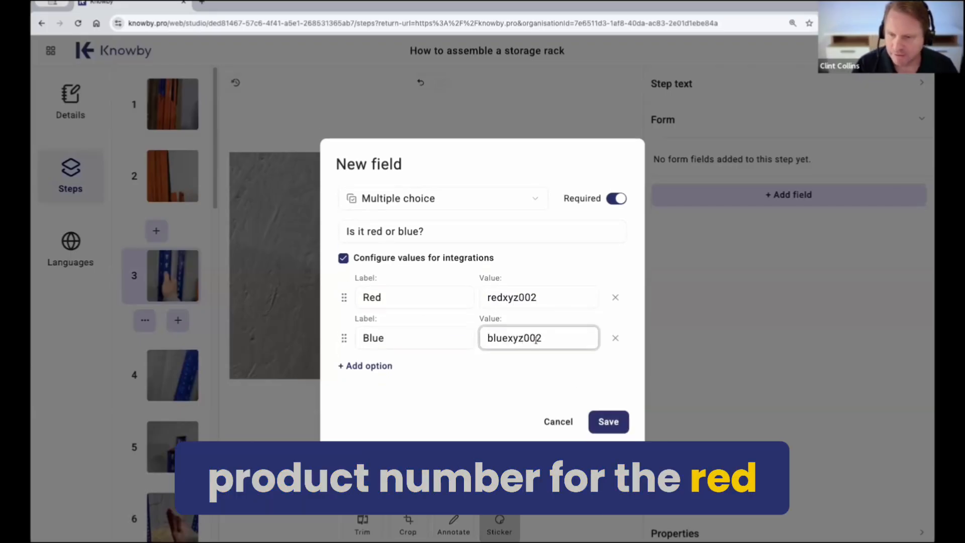
pyautogui.click(552, 338)
pyautogui.press('BackSpace')
pyautogui.write('5')
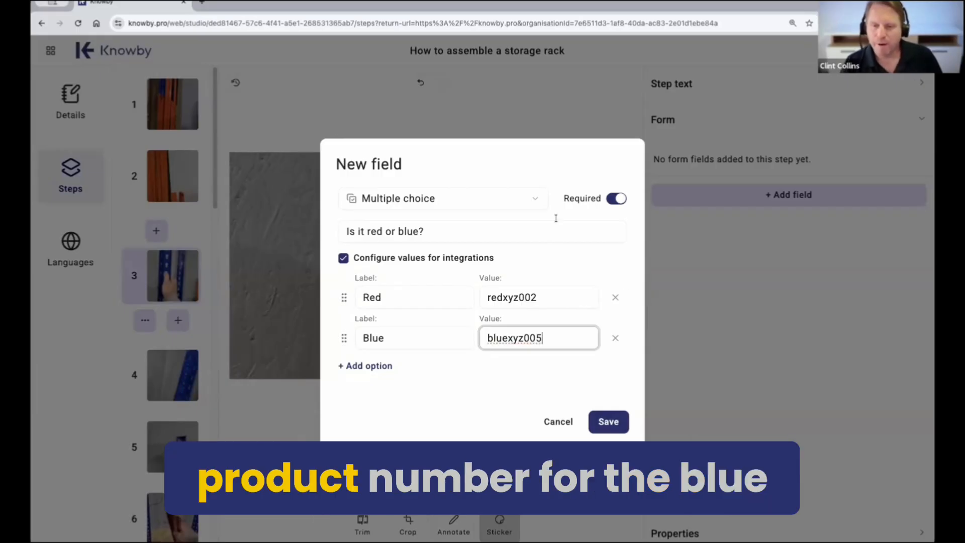
# Step: Review the Red and Blue option labels and values, and save the new form field
pyautogui.click(545, 273)
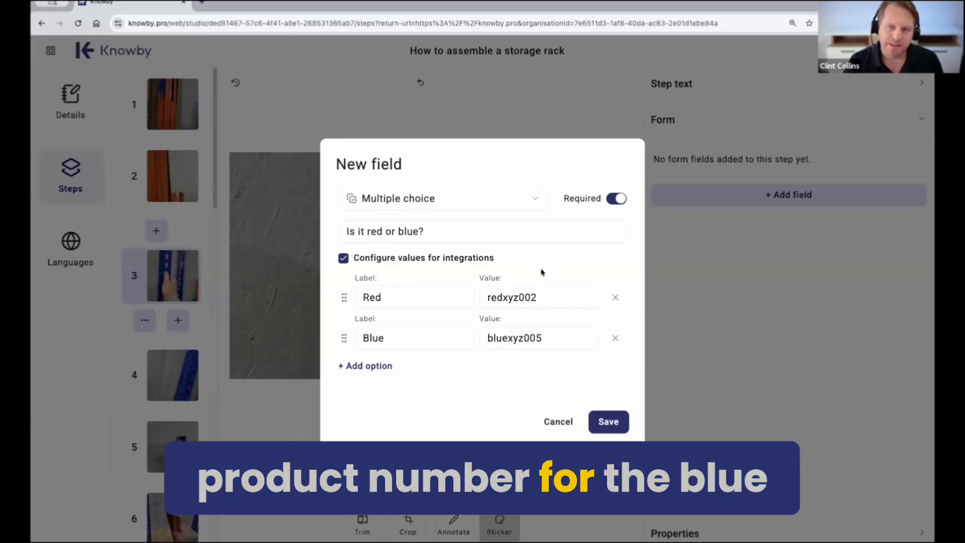
pyautogui.doubleClick(394, 302)
pyautogui.doubleClick(360, 339)
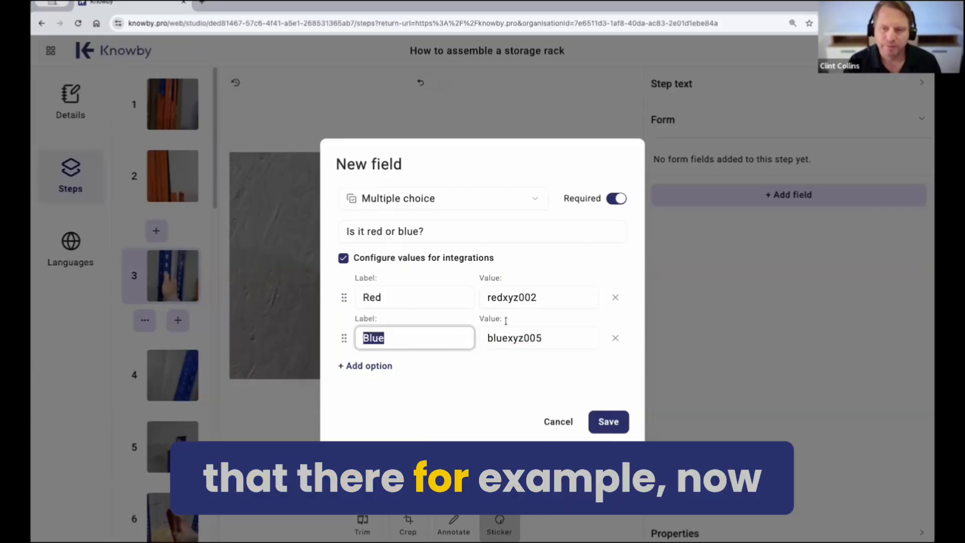
pyautogui.doubleClick(536, 296)
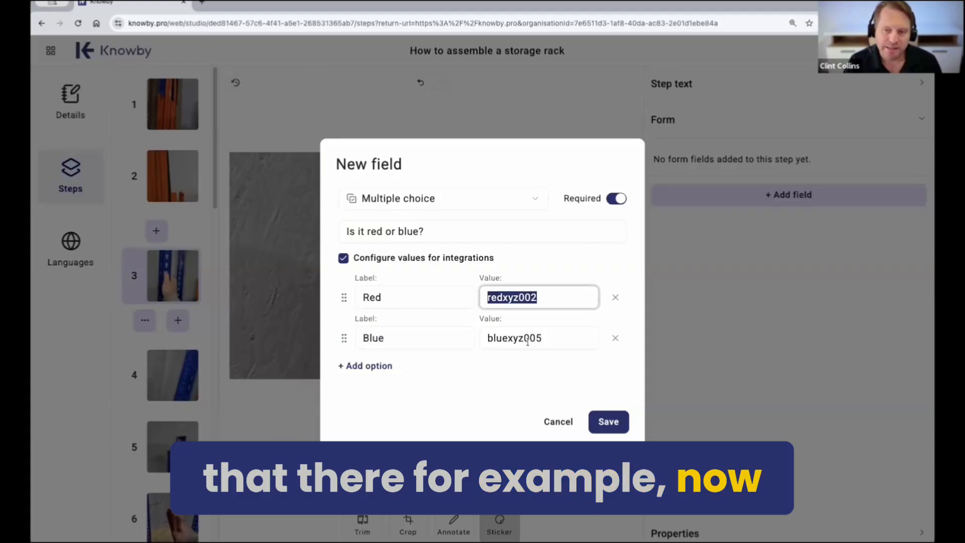
pyautogui.doubleClick(485, 334)
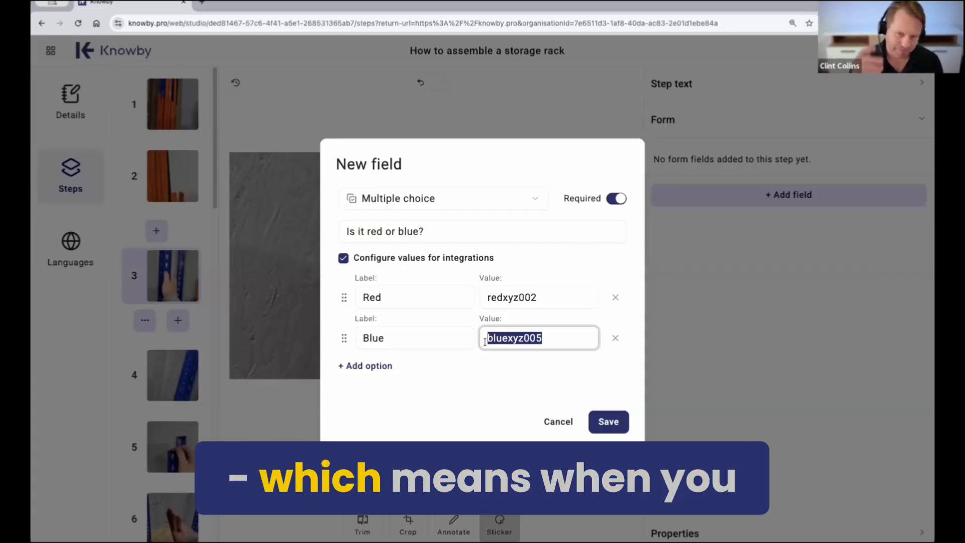
pyautogui.click(610, 421)
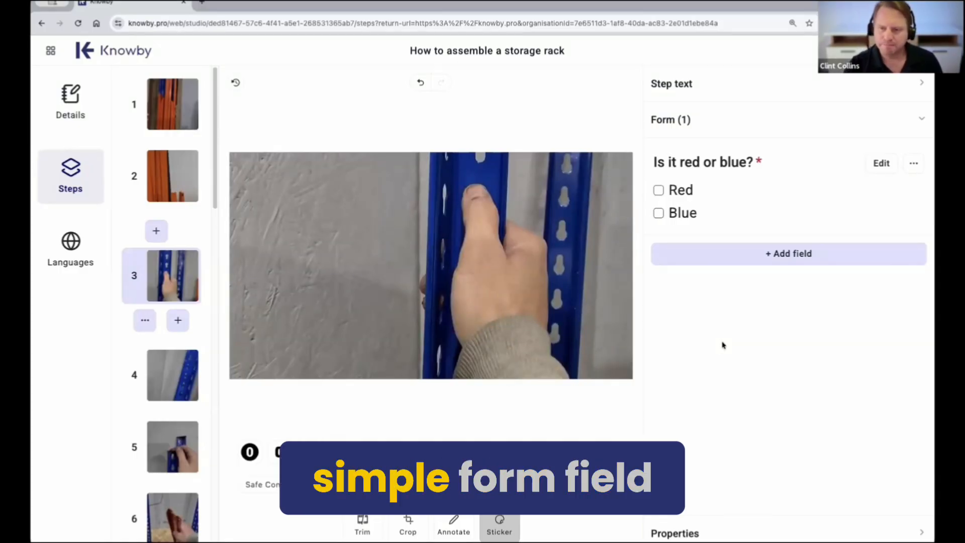
# Step: Find Spanish (ES) in the translation languages and add it to the knowby
pyautogui.click(82, 242)
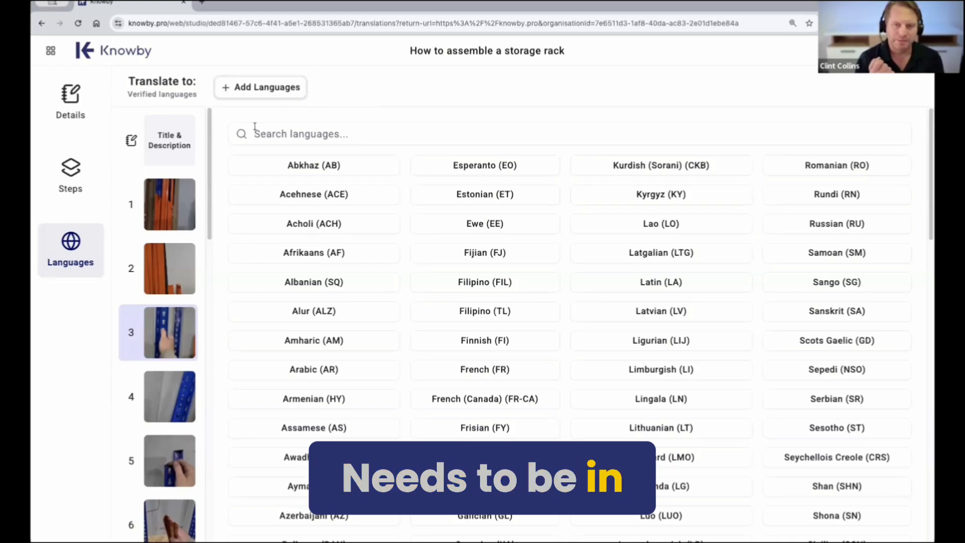
pyautogui.click(255, 133)
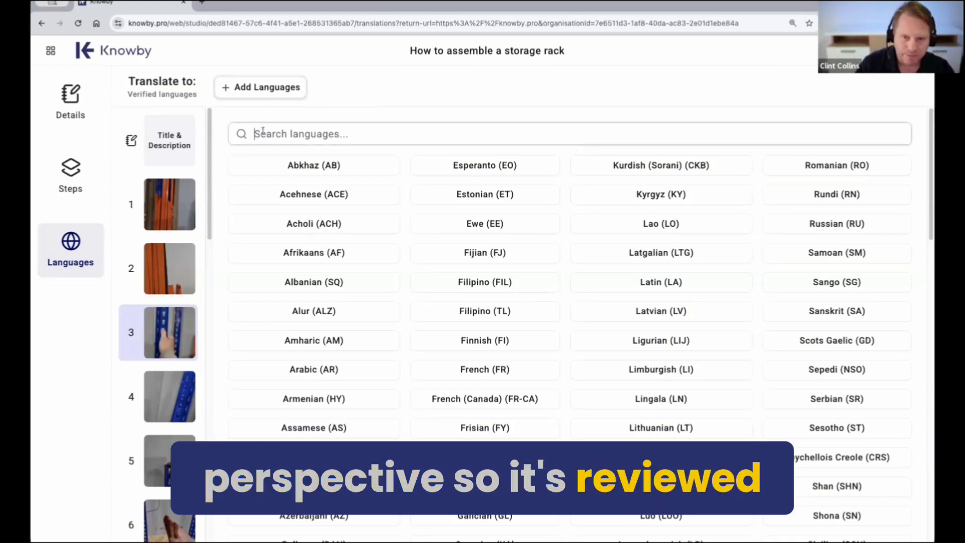
pyautogui.write('span')
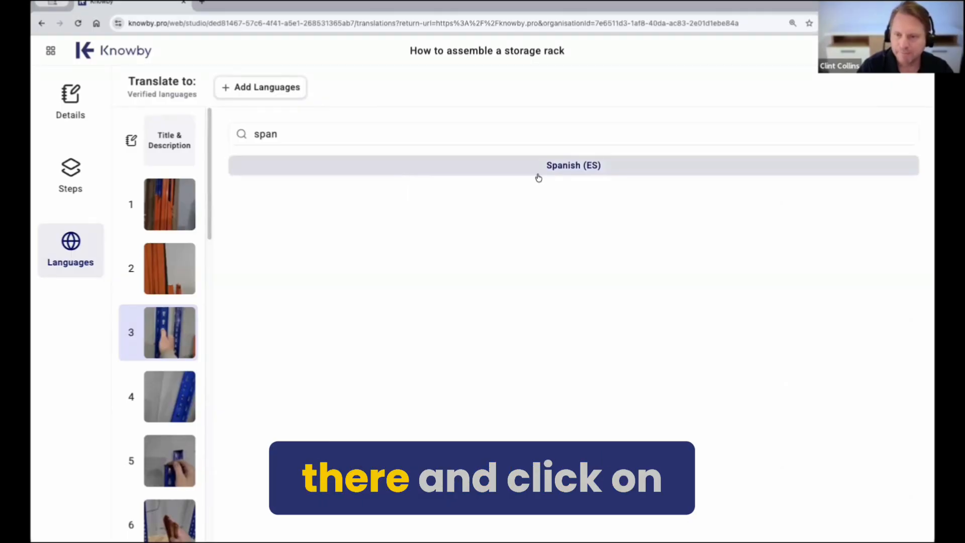
pyautogui.click(552, 166)
pyautogui.click(264, 90)
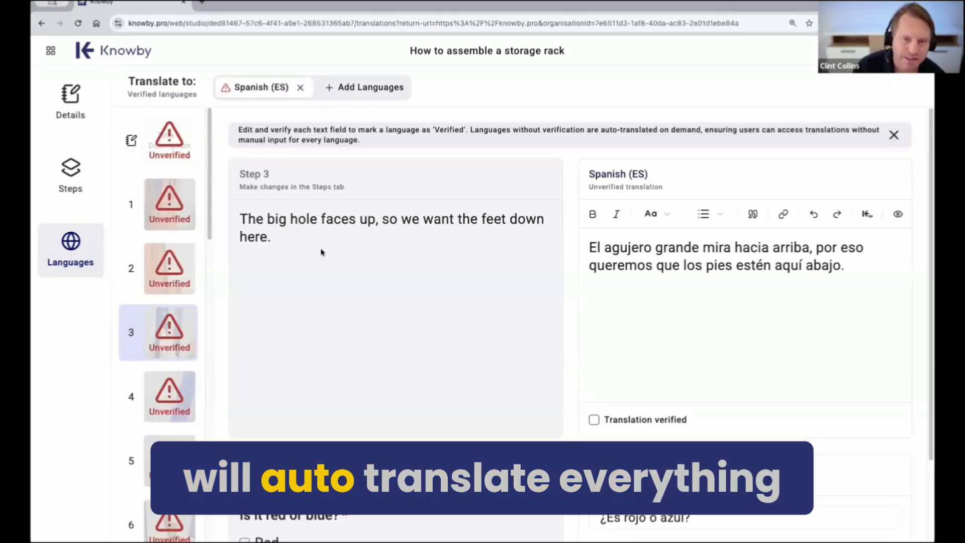
pyautogui.scroll(-2, 664, 341)
pyautogui.scroll(2, 664, 340)
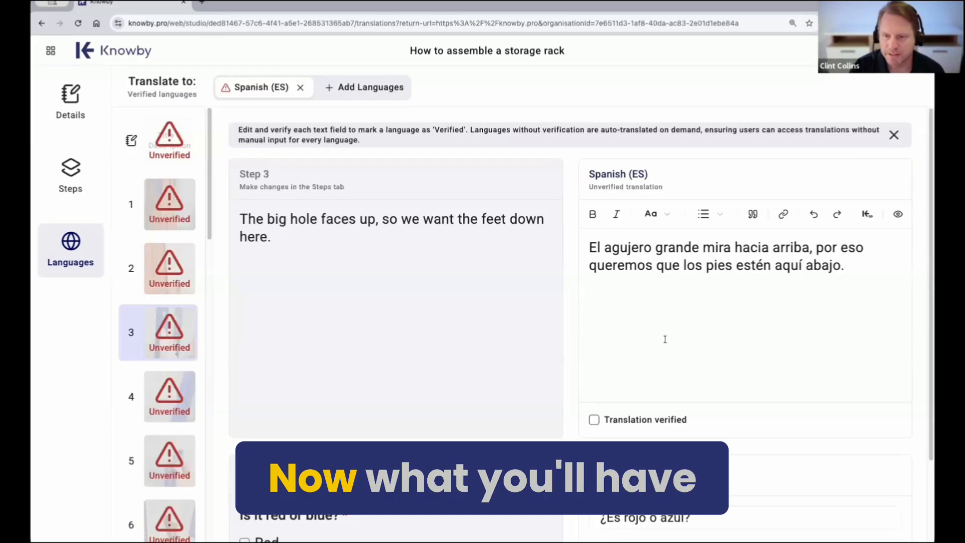
# Step: Mark the Spanish translations of the title and description as verified
pyautogui.click(173, 146)
pyautogui.moveTo(587, 213); pyautogui.dragTo(914, 236)
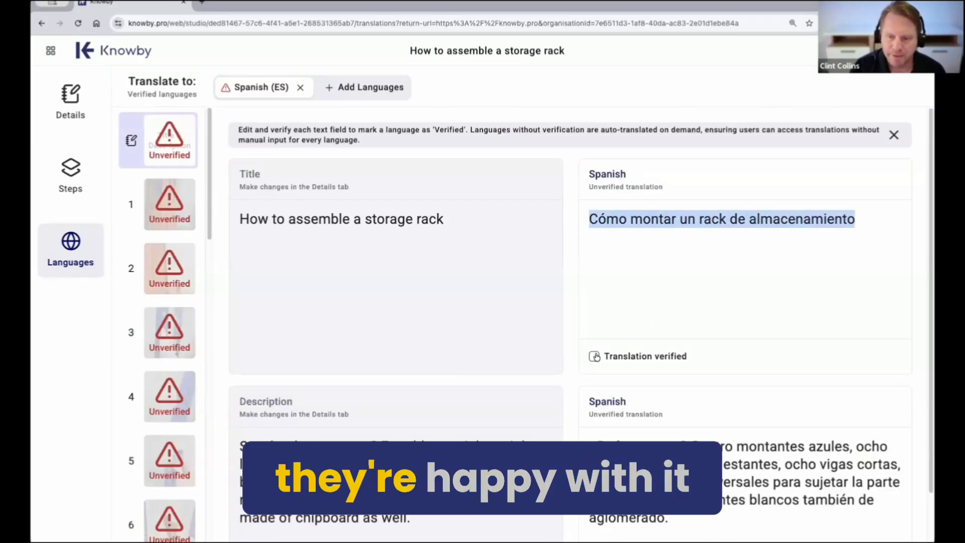
pyautogui.click(595, 357)
pyautogui.scroll(-1, 598, 352)
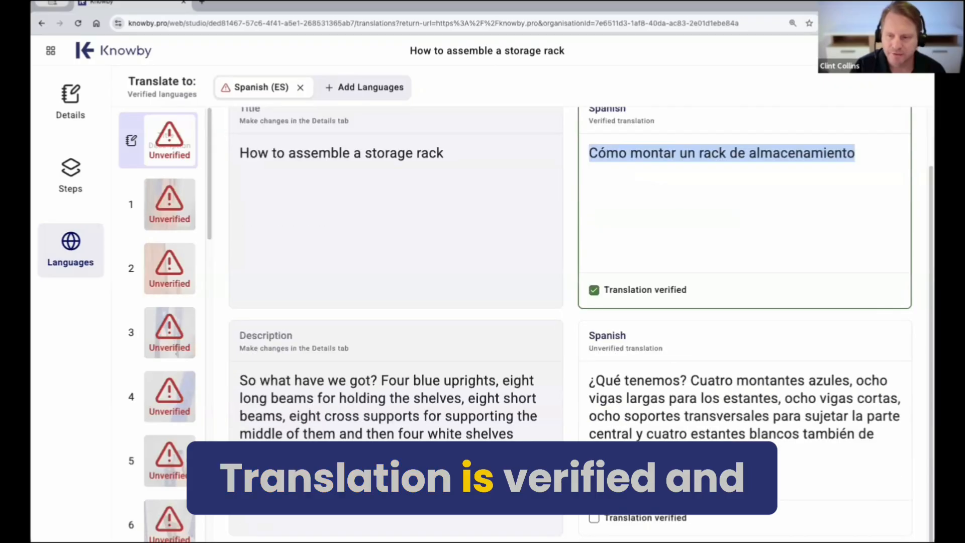
# Step: Mark the Spanish translations of steps 1 and 2 as verified
pyautogui.click(163, 211)
pyautogui.click(597, 420)
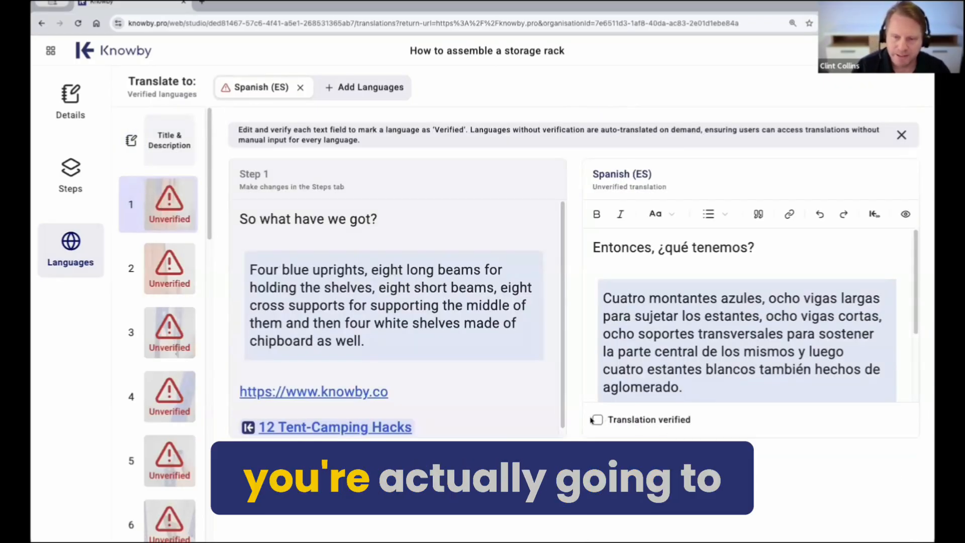
pyautogui.click(123, 274)
pyautogui.click(598, 419)
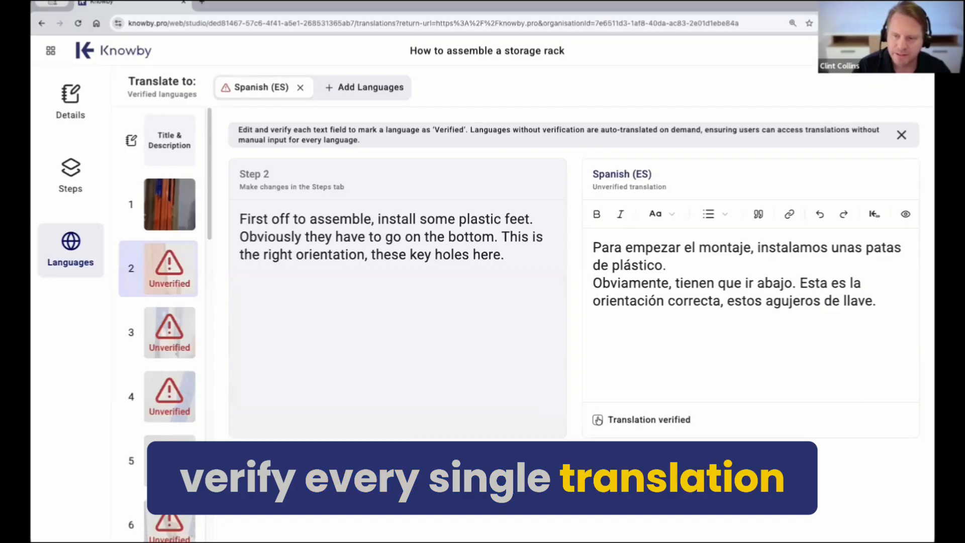
# Step: Mark the Spanish translations of step 3's text and form field and of step 4's text as verified
pyautogui.click(136, 316)
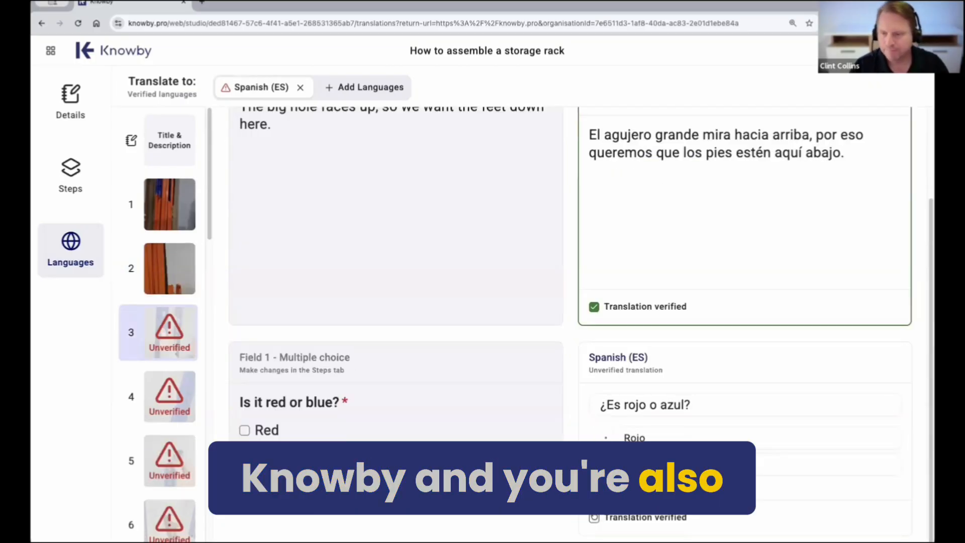
pyautogui.click(594, 518)
pyautogui.click(182, 394)
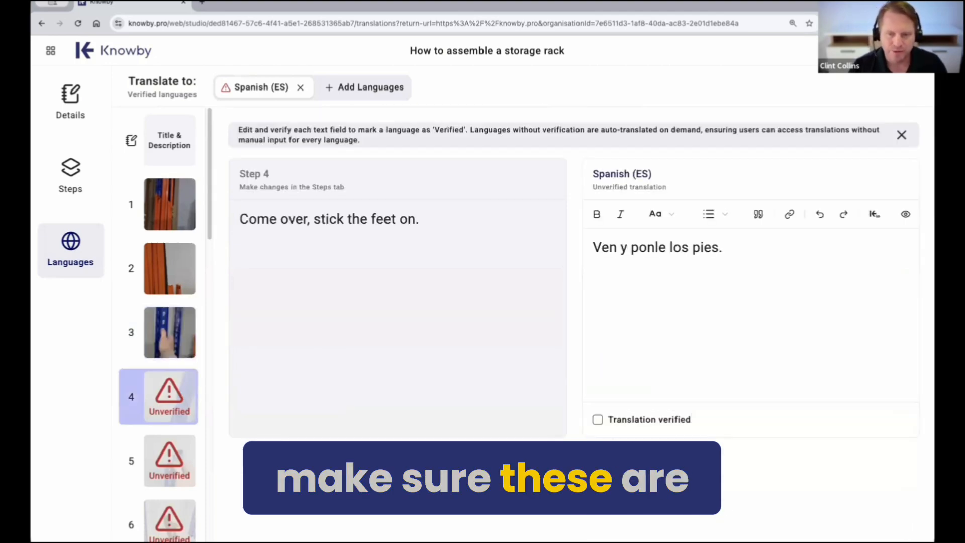
pyautogui.click(599, 419)
pyautogui.scroll(-5, 179, 407)
pyautogui.scroll(5, 179, 408)
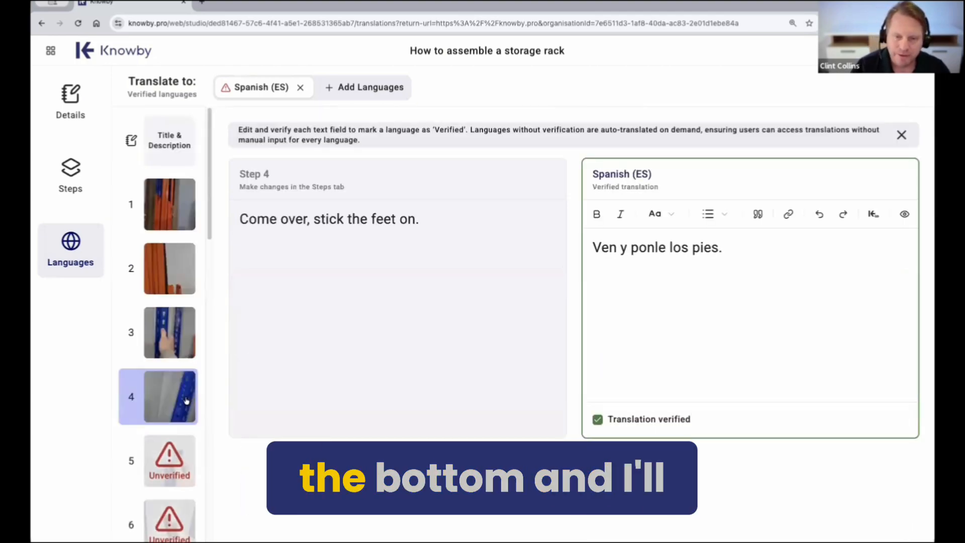
# Step: Mark the Spanish translations of steps 5 and 6 as verified
pyautogui.click(169, 460)
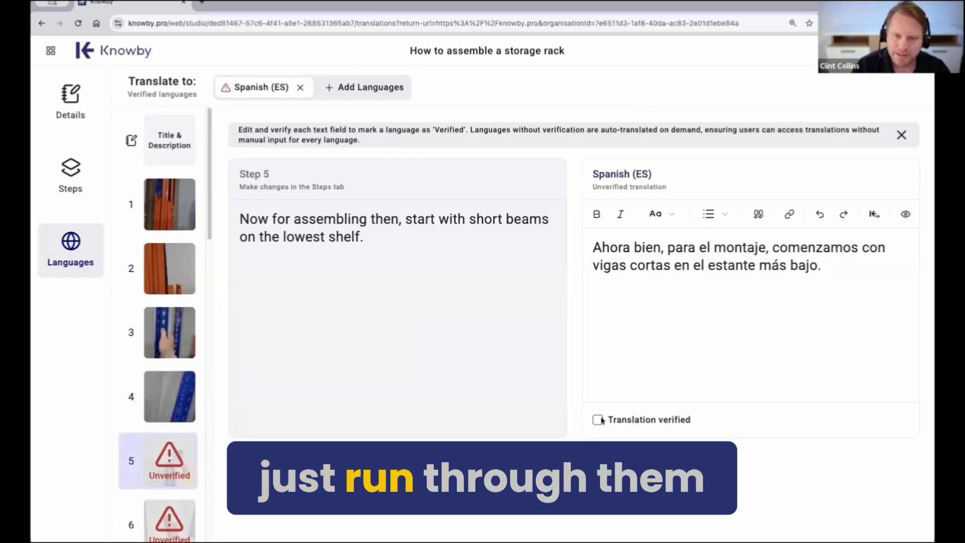
pyautogui.click(597, 420)
pyautogui.scroll(-3, 161, 442)
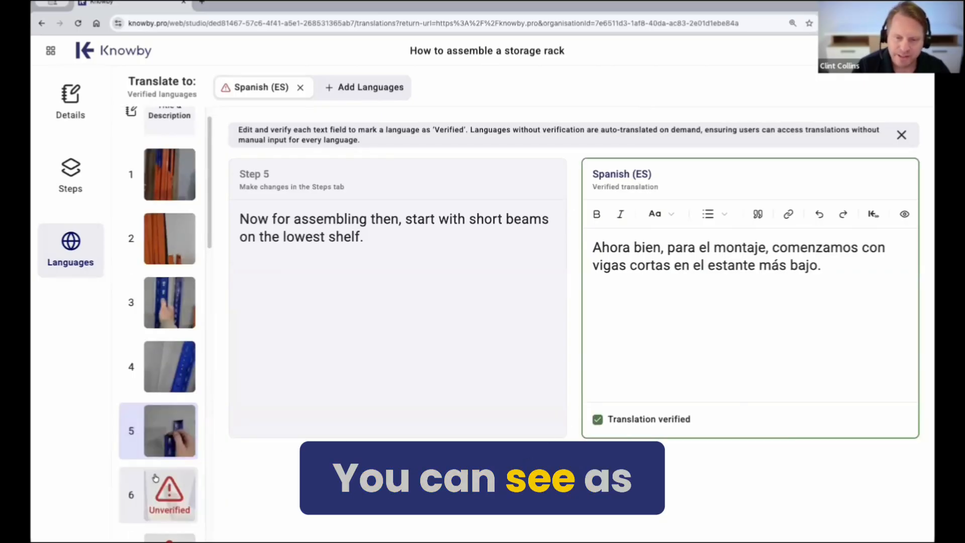
pyautogui.click(161, 444)
pyautogui.click(597, 419)
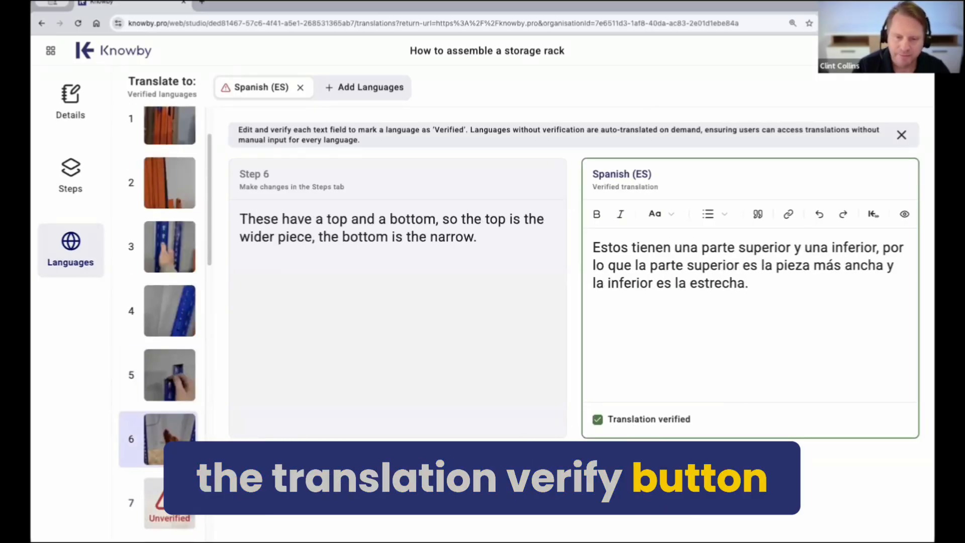
# Step: Mark the Spanish translations of steps 7, 8 and 9 as verified
pyautogui.scroll(-2, 166, 352)
pyautogui.click(170, 428)
pyautogui.click(598, 420)
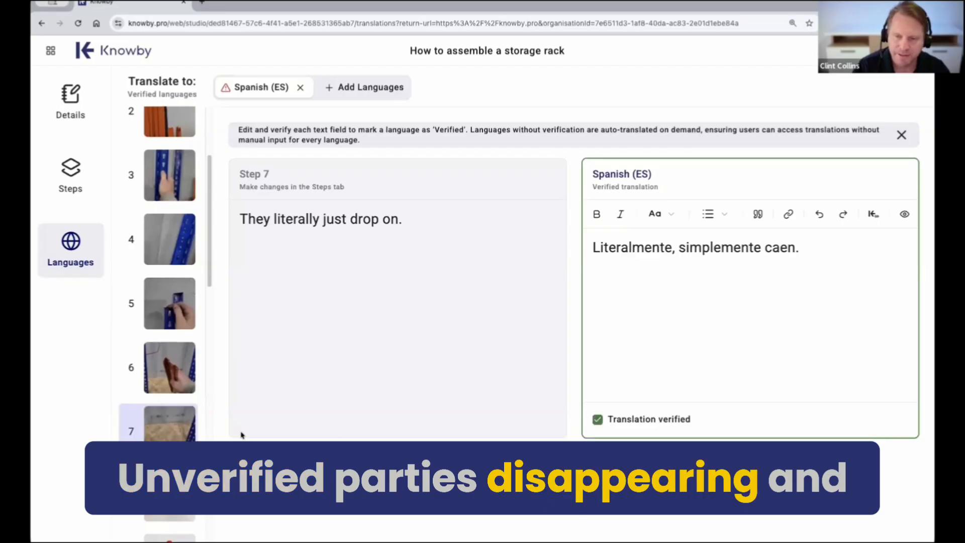
pyautogui.click(597, 419)
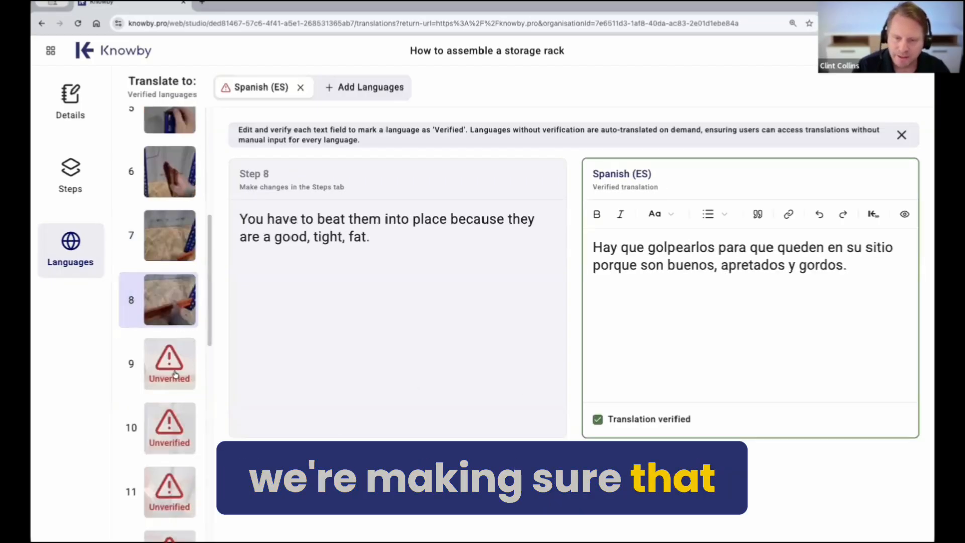
pyautogui.click(596, 421)
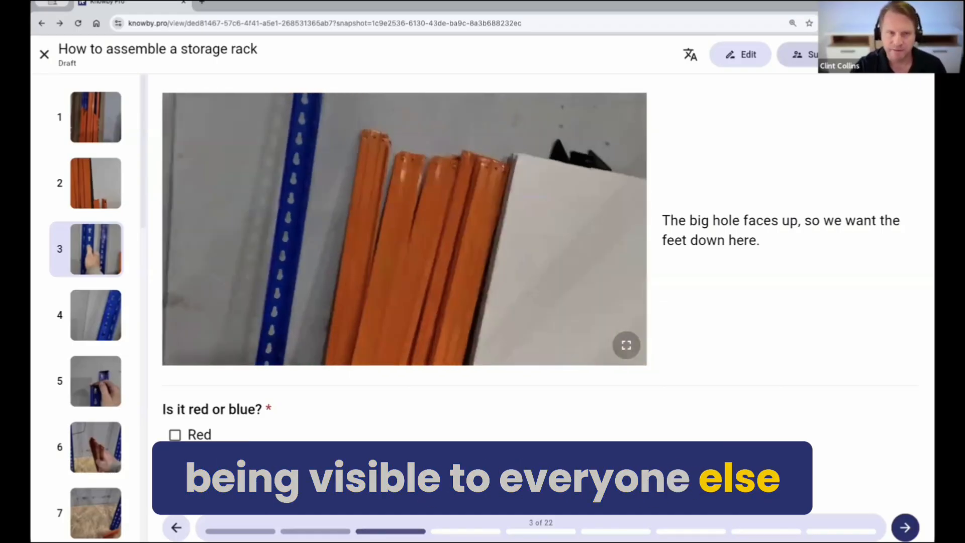
# Step: Submit the knowby for approval, skip the optional categories and check the knowby access options
pyautogui.click(795, 54)
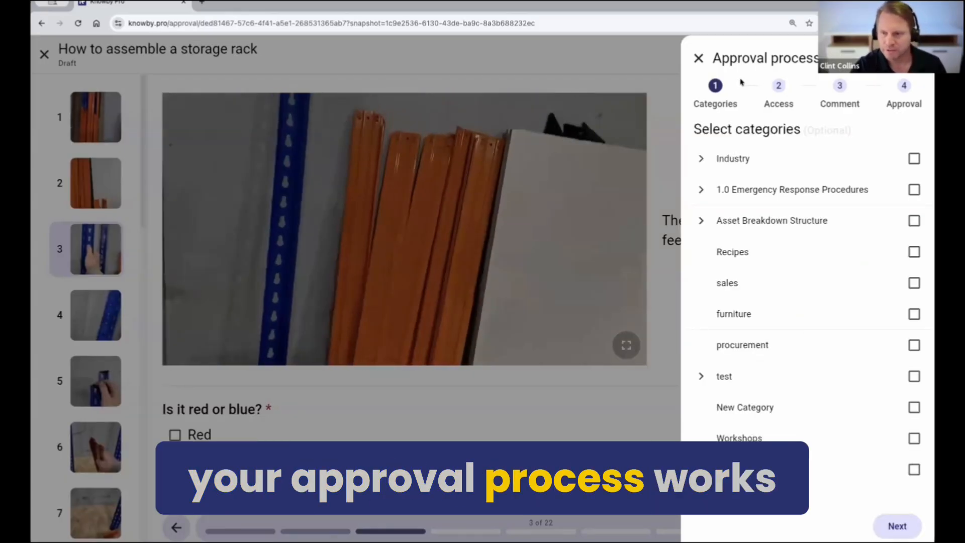
pyautogui.click(898, 526)
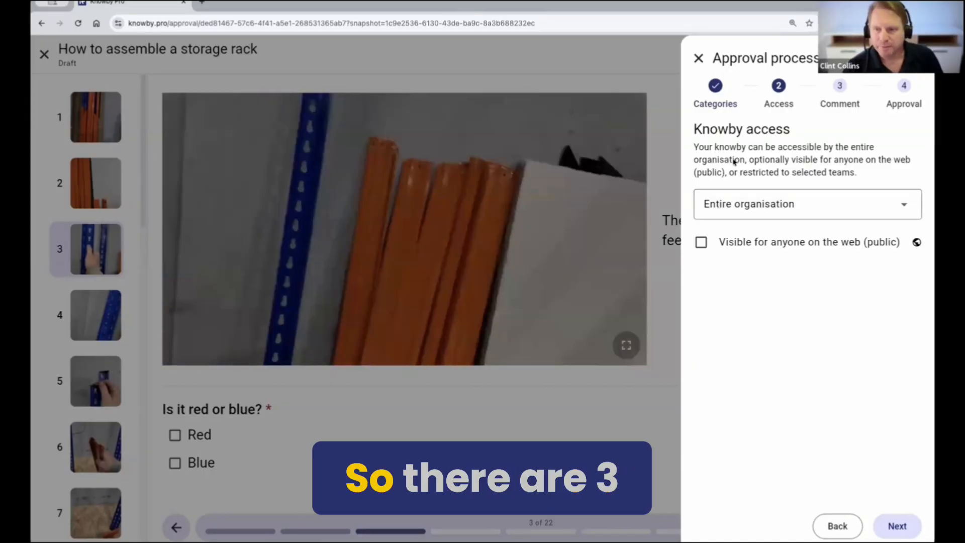
pyautogui.click(766, 204)
pyautogui.click(724, 320)
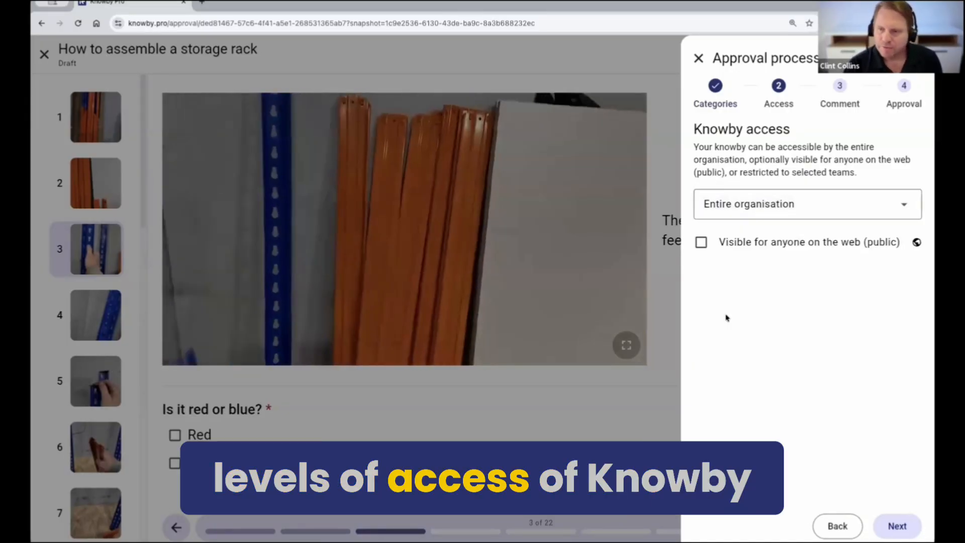
# Step: Restrict the knowby's access to selected teams and add the payroll team
pyautogui.click(762, 211)
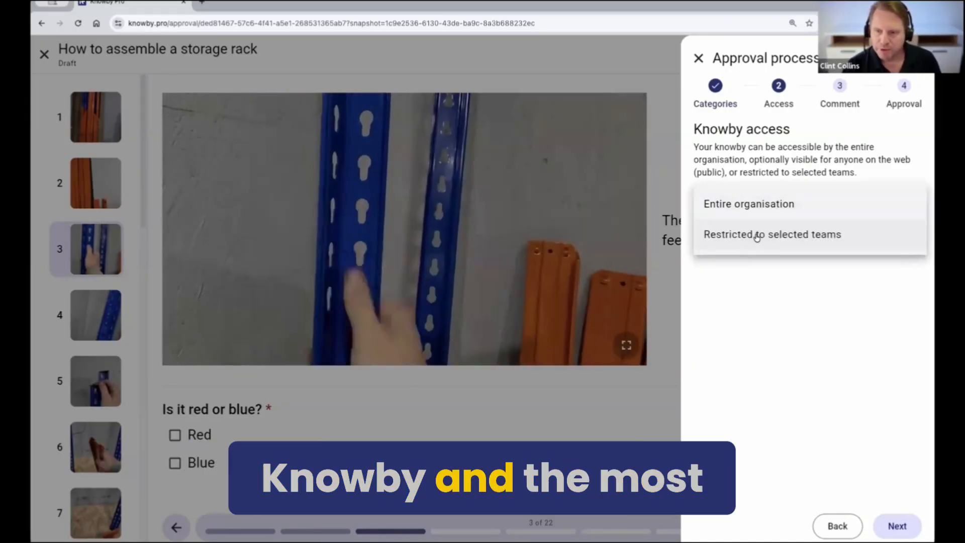
pyautogui.click(756, 235)
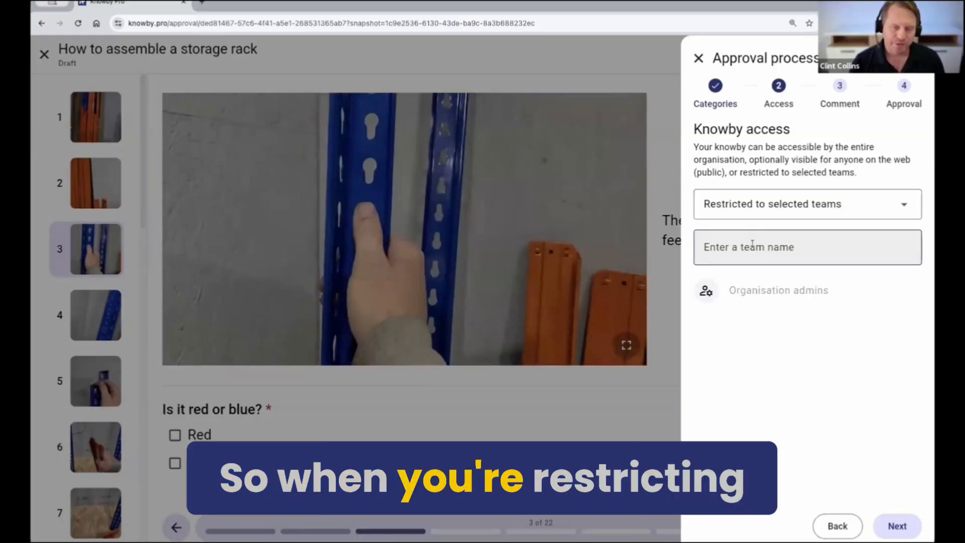
pyautogui.click(727, 240)
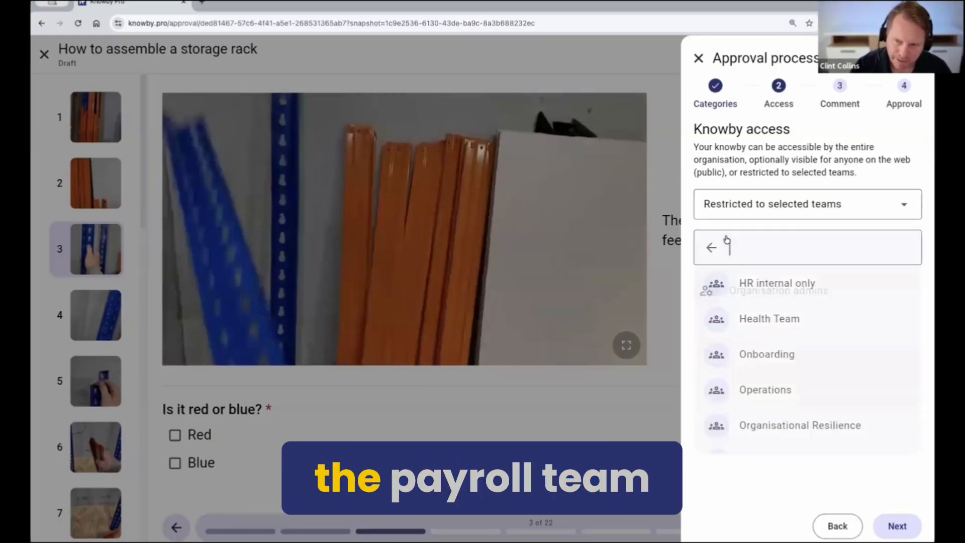
pyautogui.write('payrol')
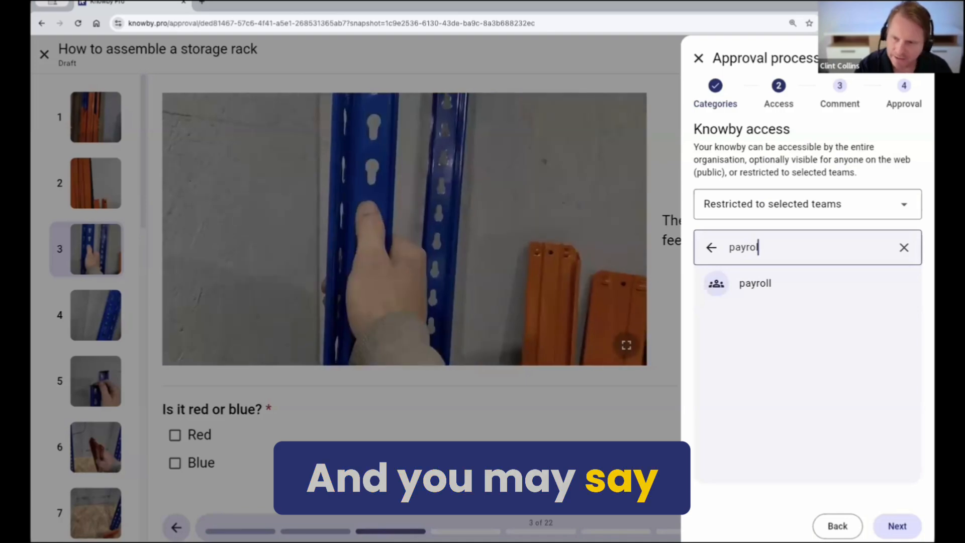
pyautogui.click(737, 285)
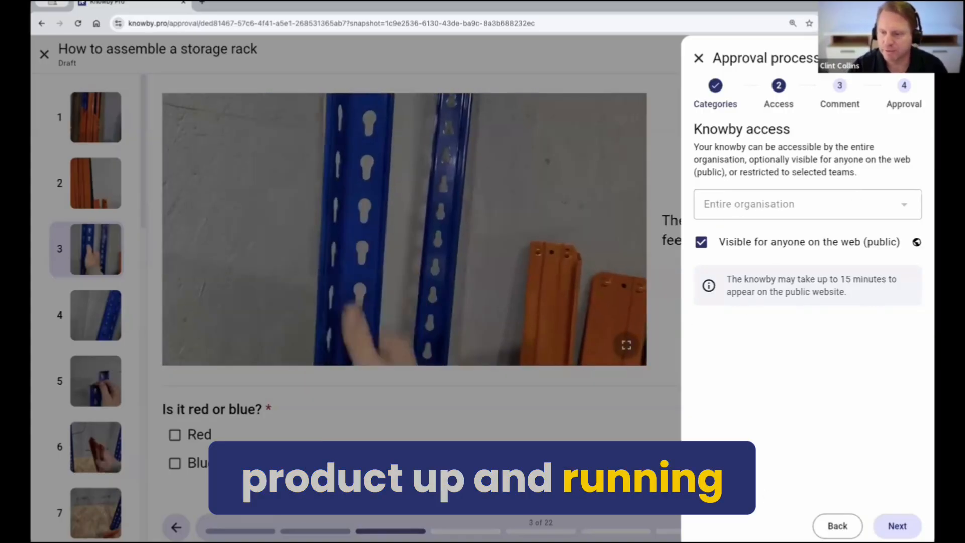
# Step: Accept the public access setting, pass the comment stage and publish the knowby without assigning an approver
pyautogui.click(896, 526)
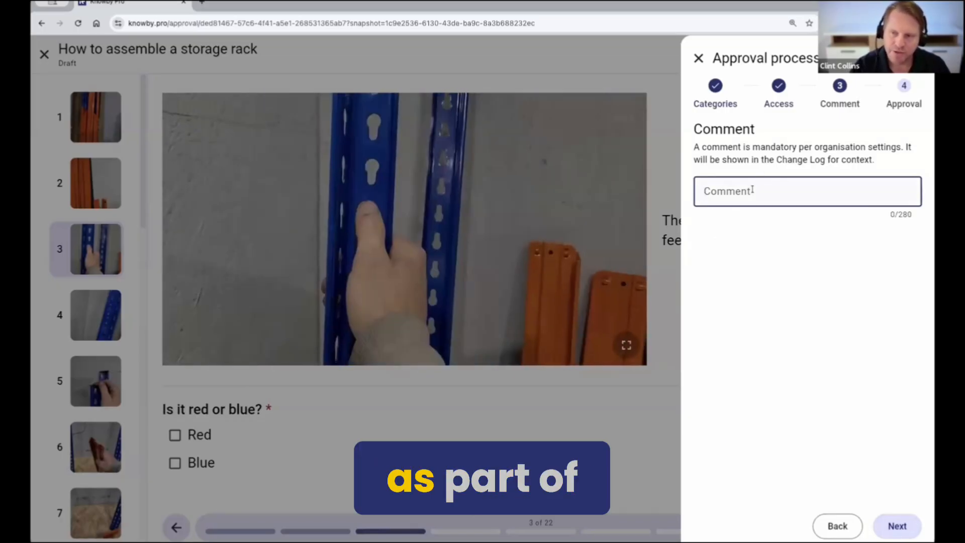
pyautogui.click(895, 526)
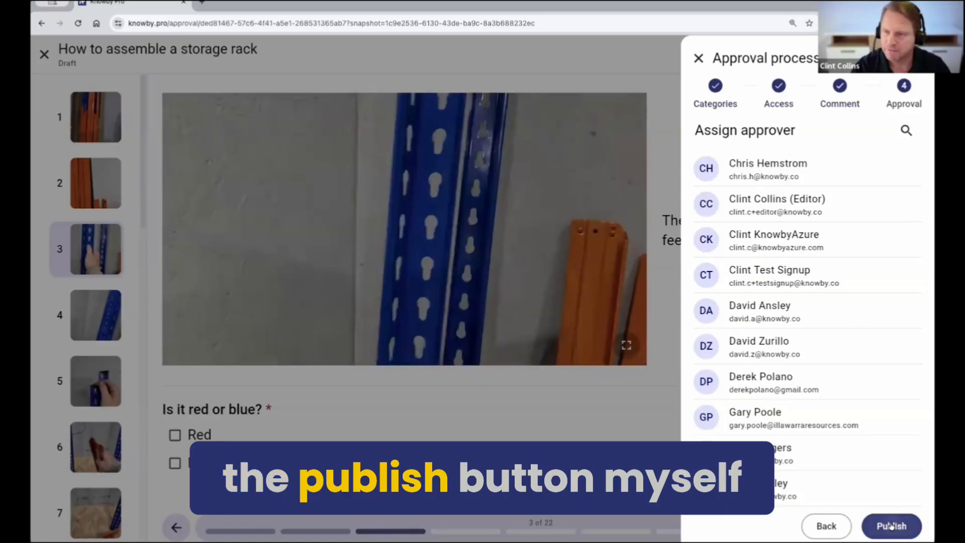
pyautogui.click(891, 526)
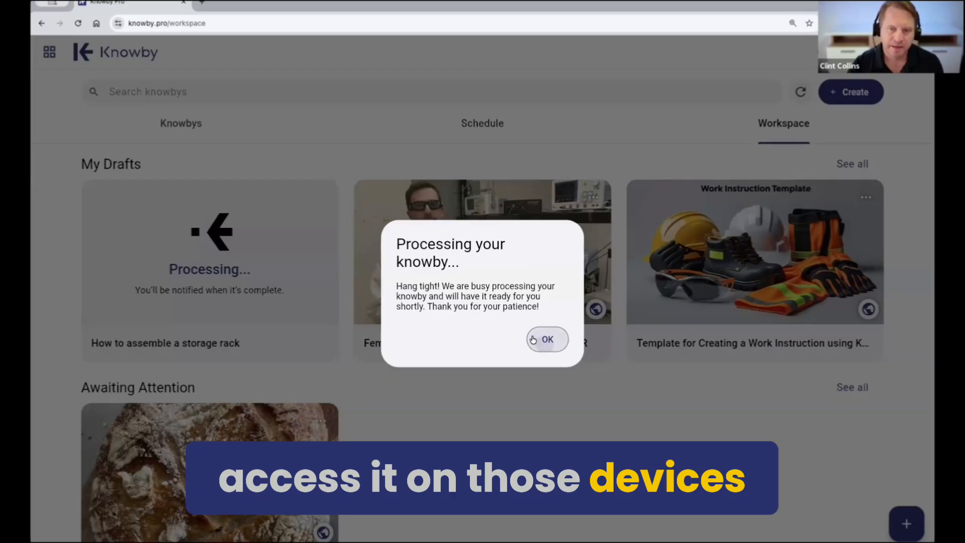
pyautogui.click(534, 340)
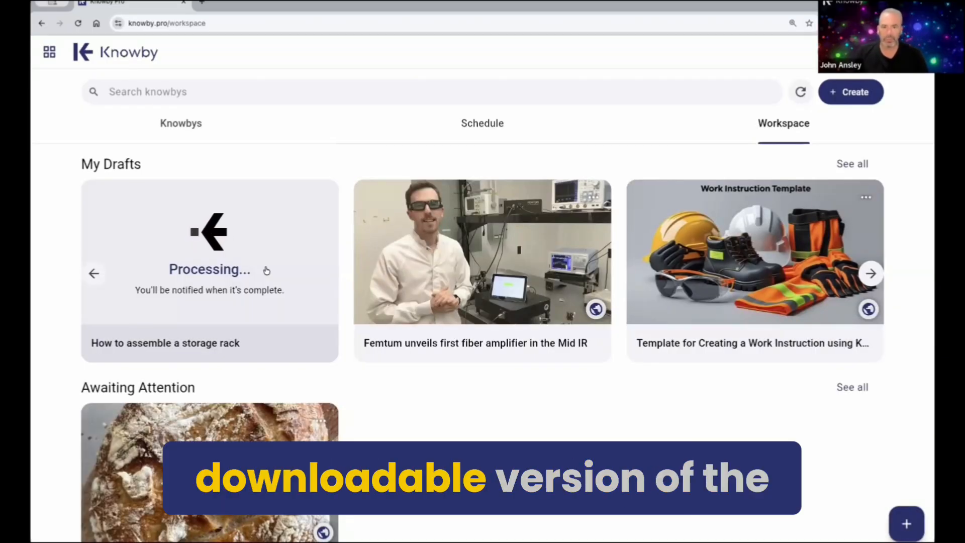